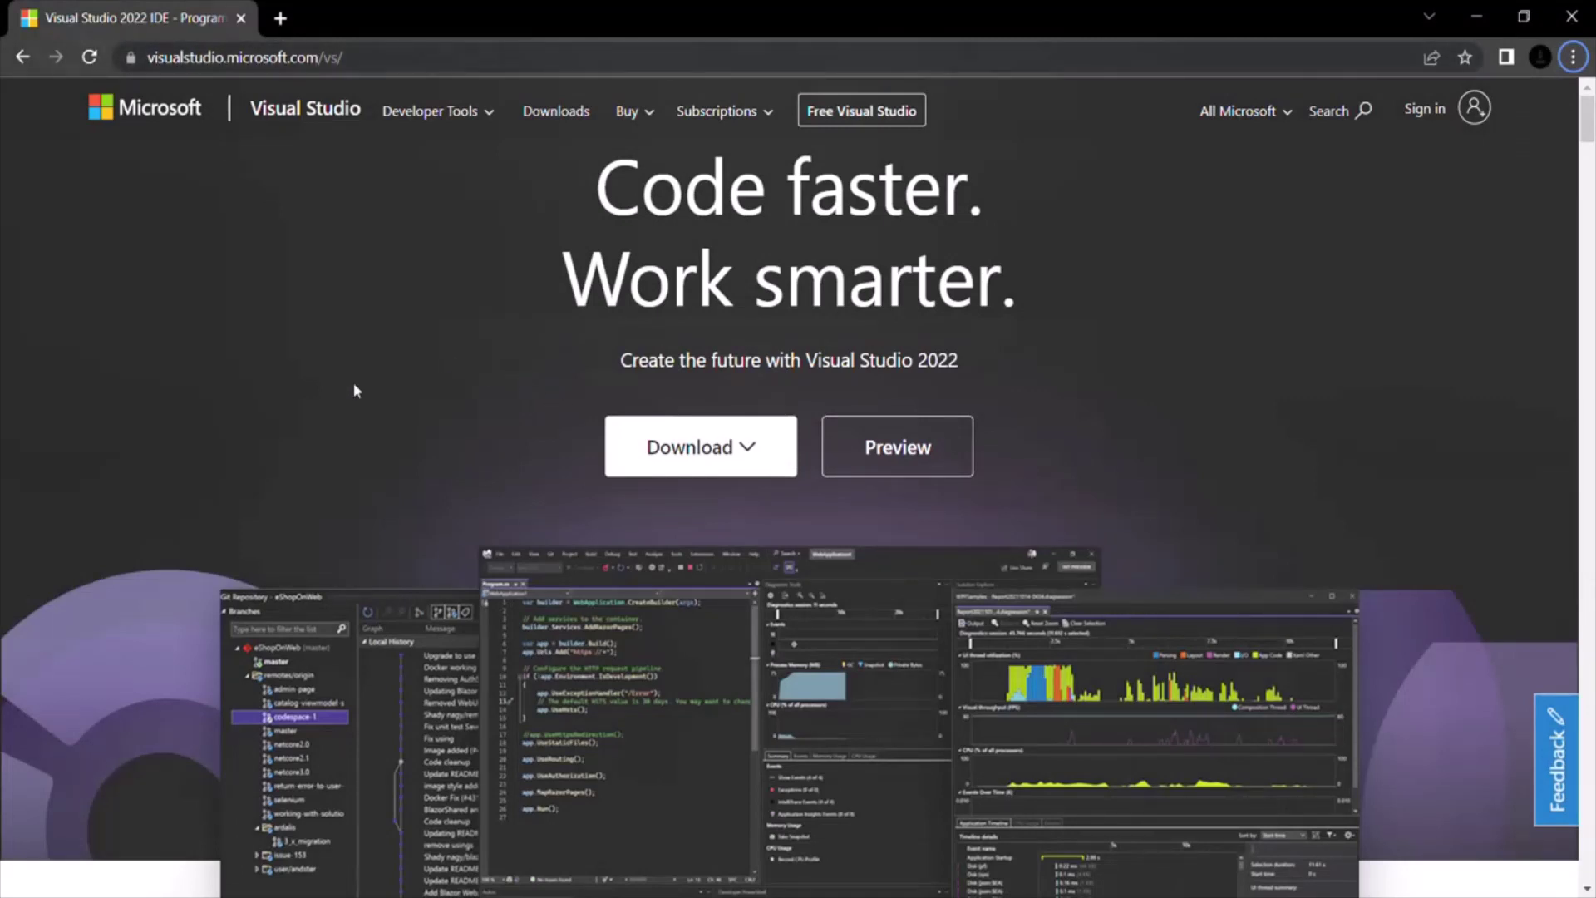
# Expand the Download menu on the Visual Studio 2022 page to show the Community, Professional and Enterprise editions.
pyautogui.click(706, 448)
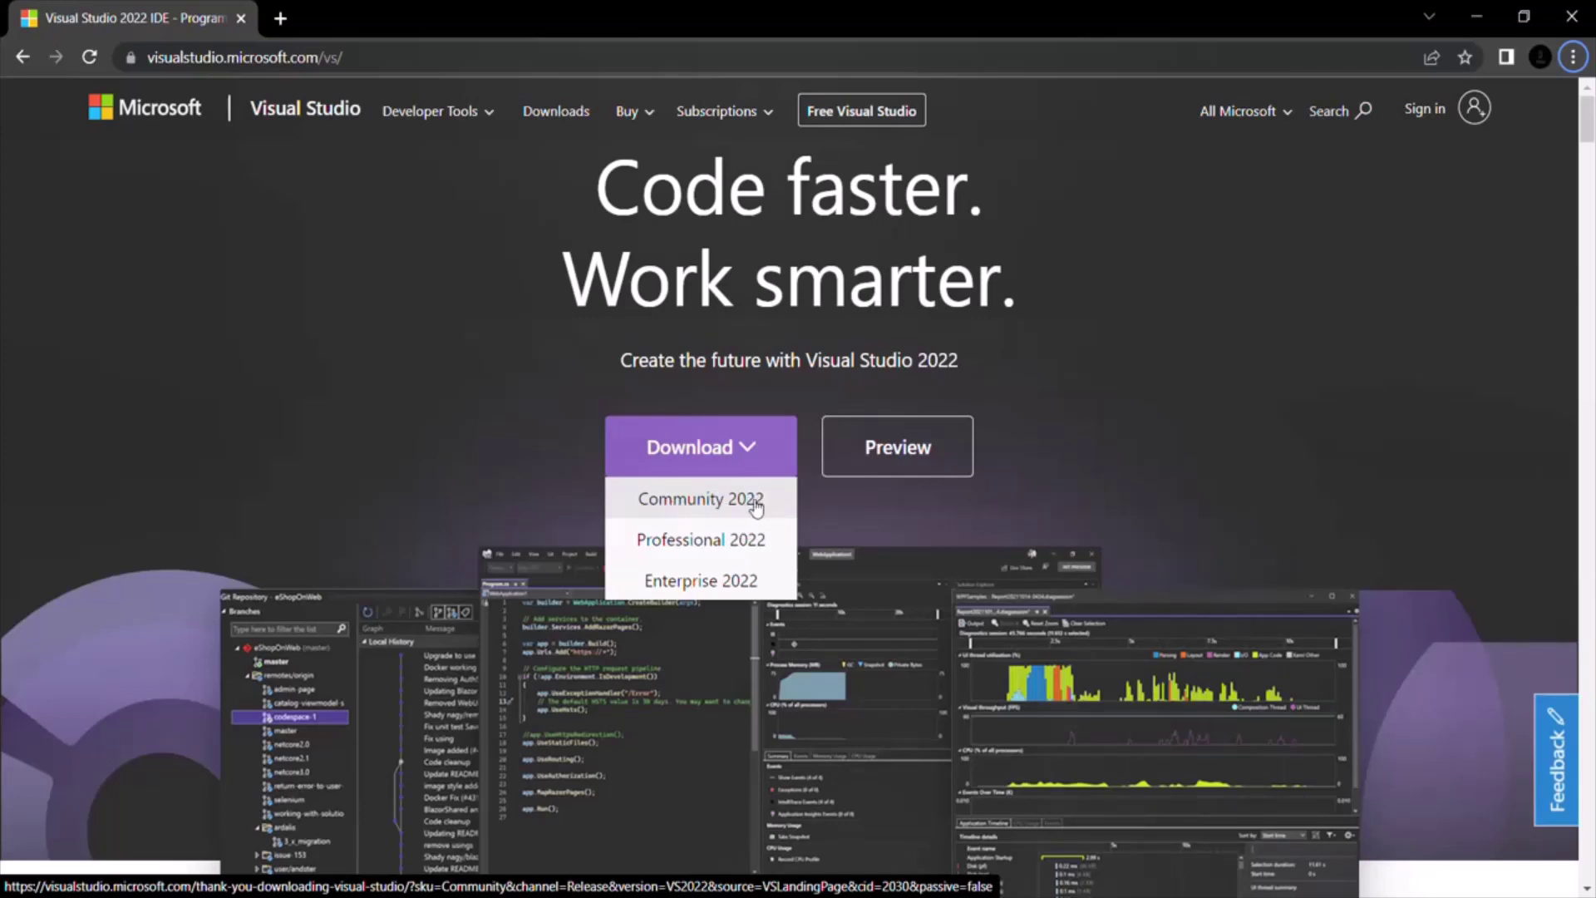
# Download the Community 2022 edition so VisualStudioSetup.exe finishes downloading.
pyautogui.click(703, 503)
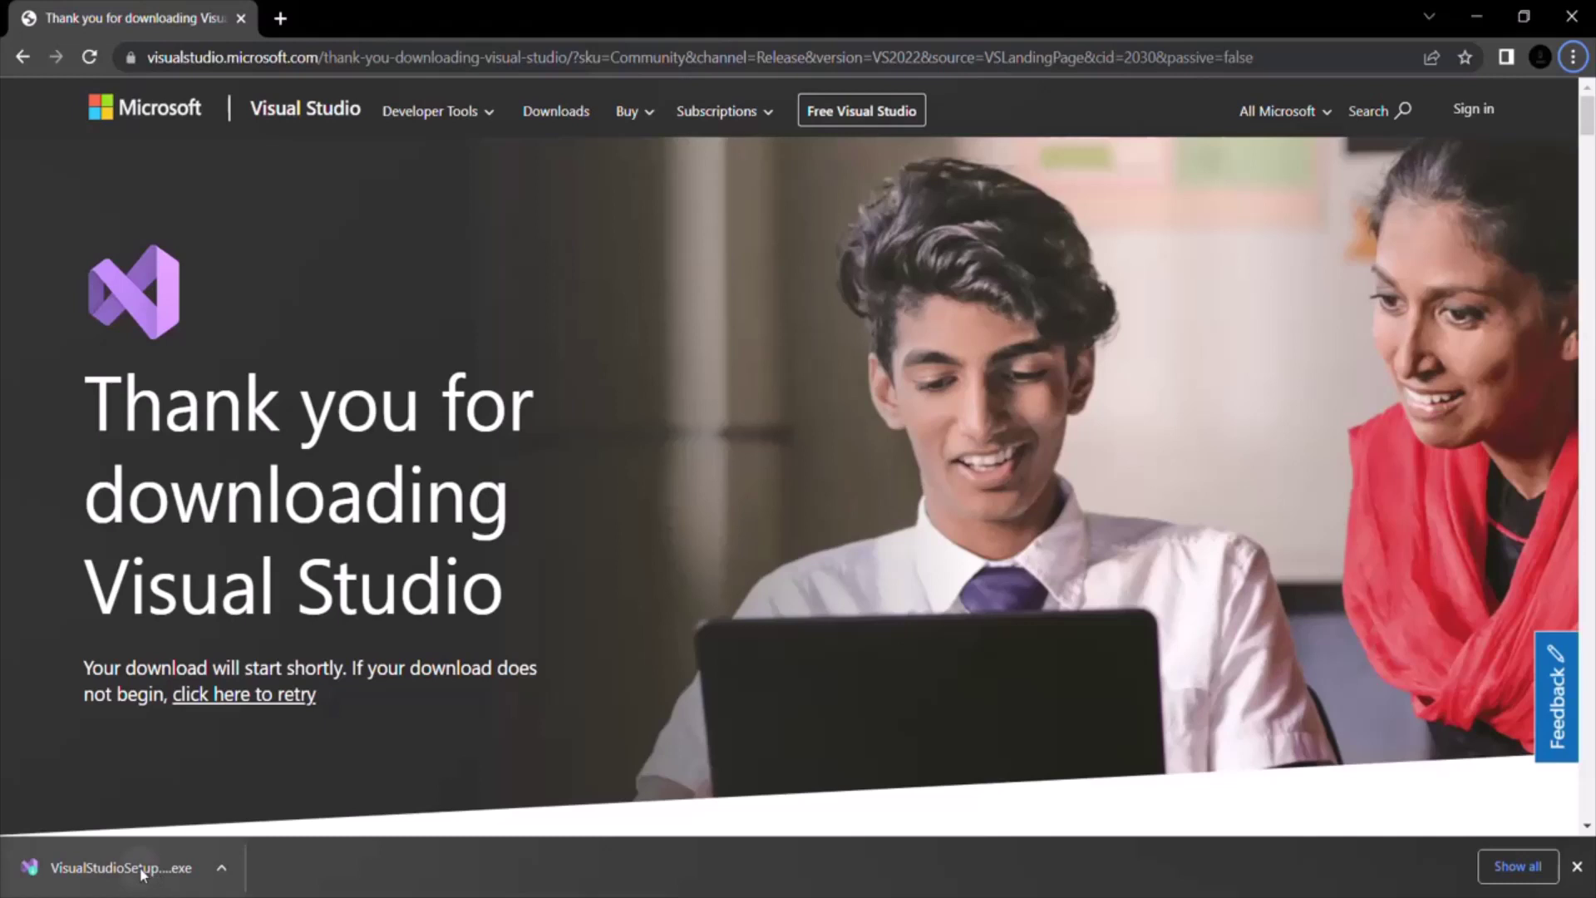
# Run VisualStudioSetup.exe and continue through to the Community 2022 (17.4.3) Workloads page.
pyautogui.click(142, 868)
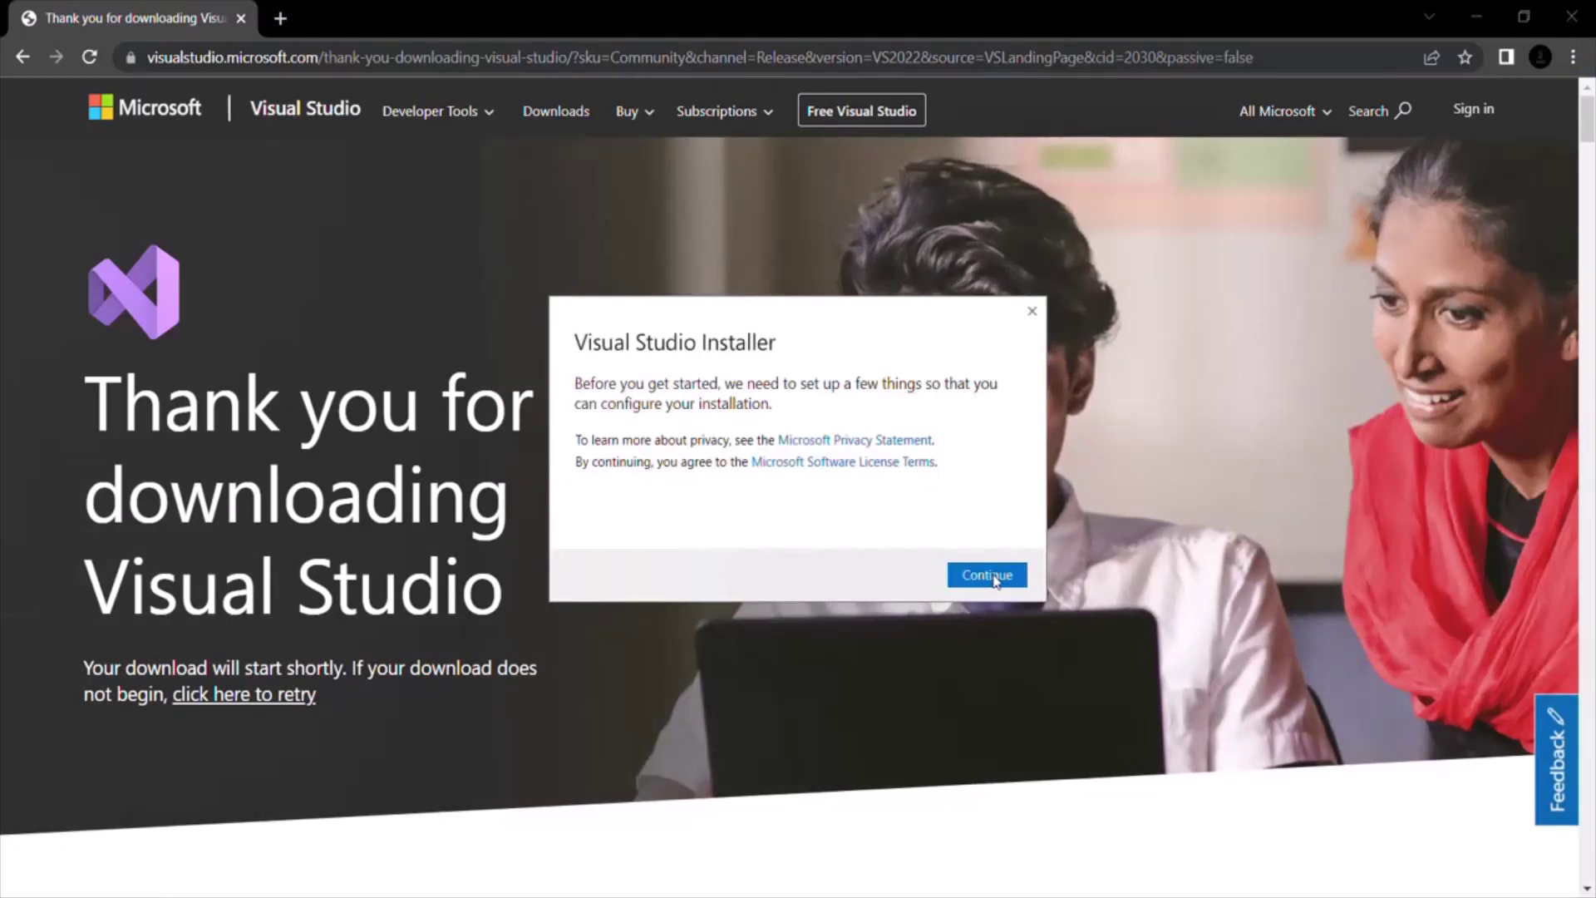
pyautogui.click(999, 581)
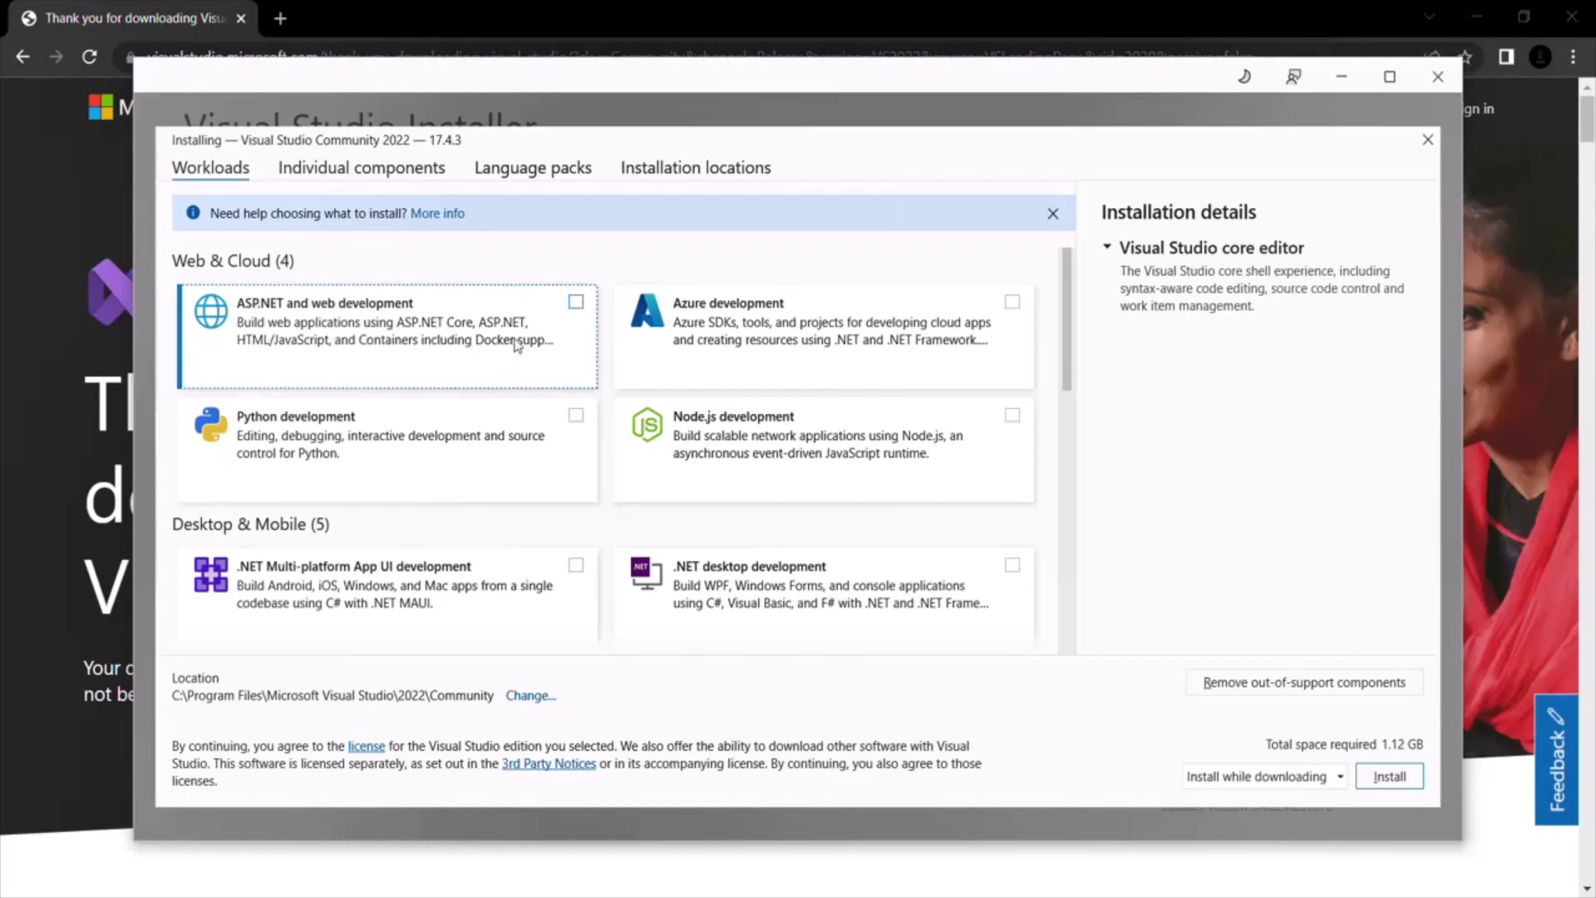
# Select ASP.NET and web development and leave .NET desktop development unselected, totalling 7.42 GB.
pyautogui.click(576, 302)
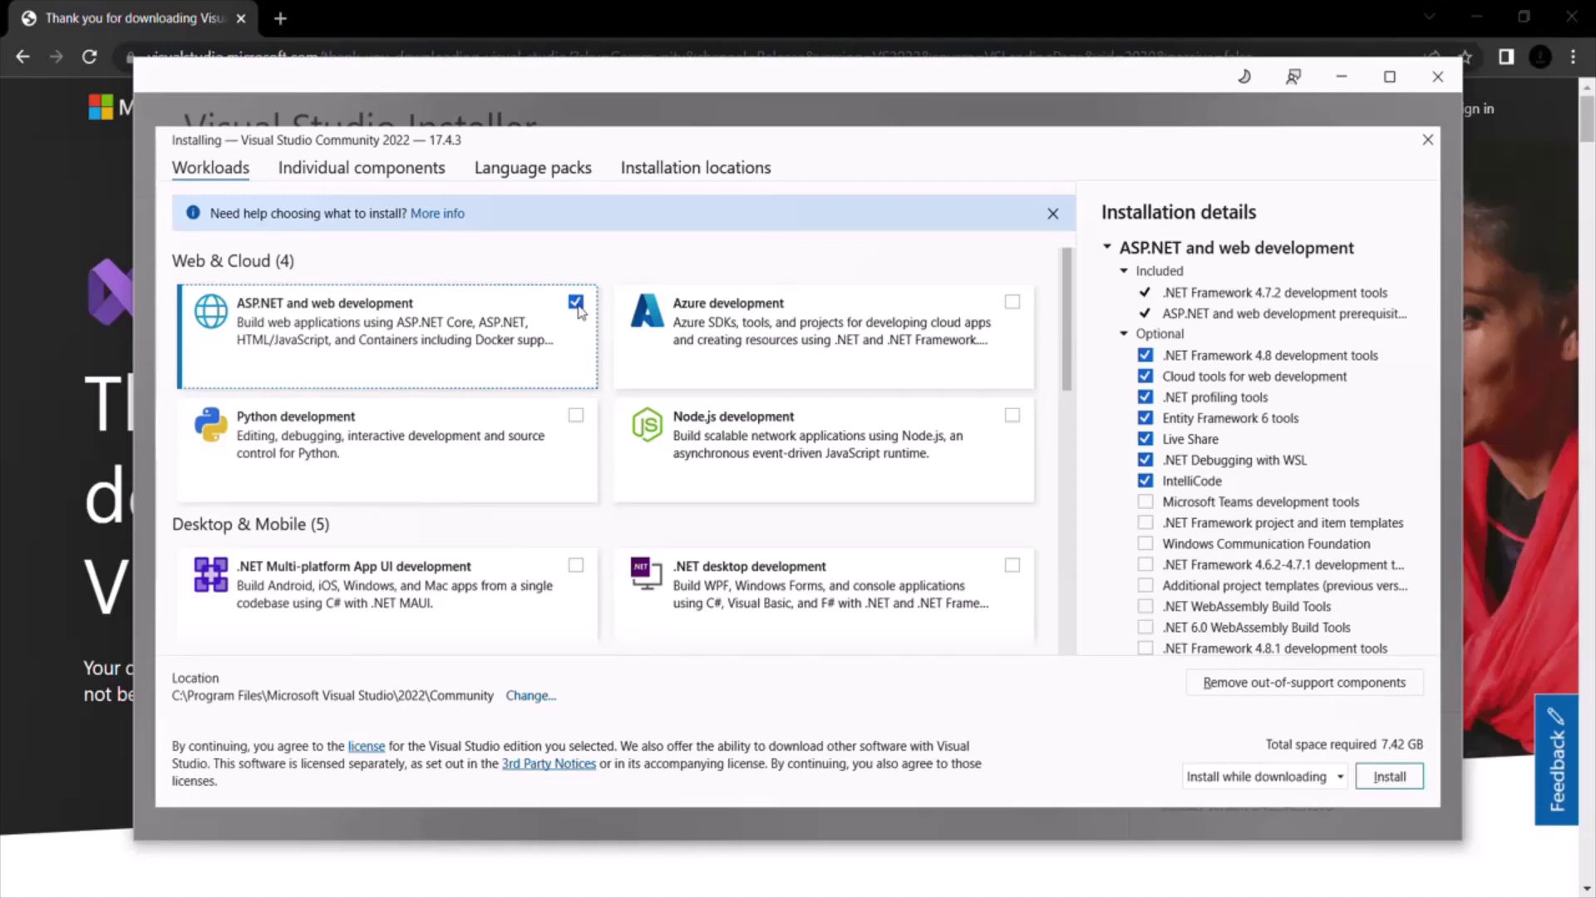
pyautogui.click(1012, 567)
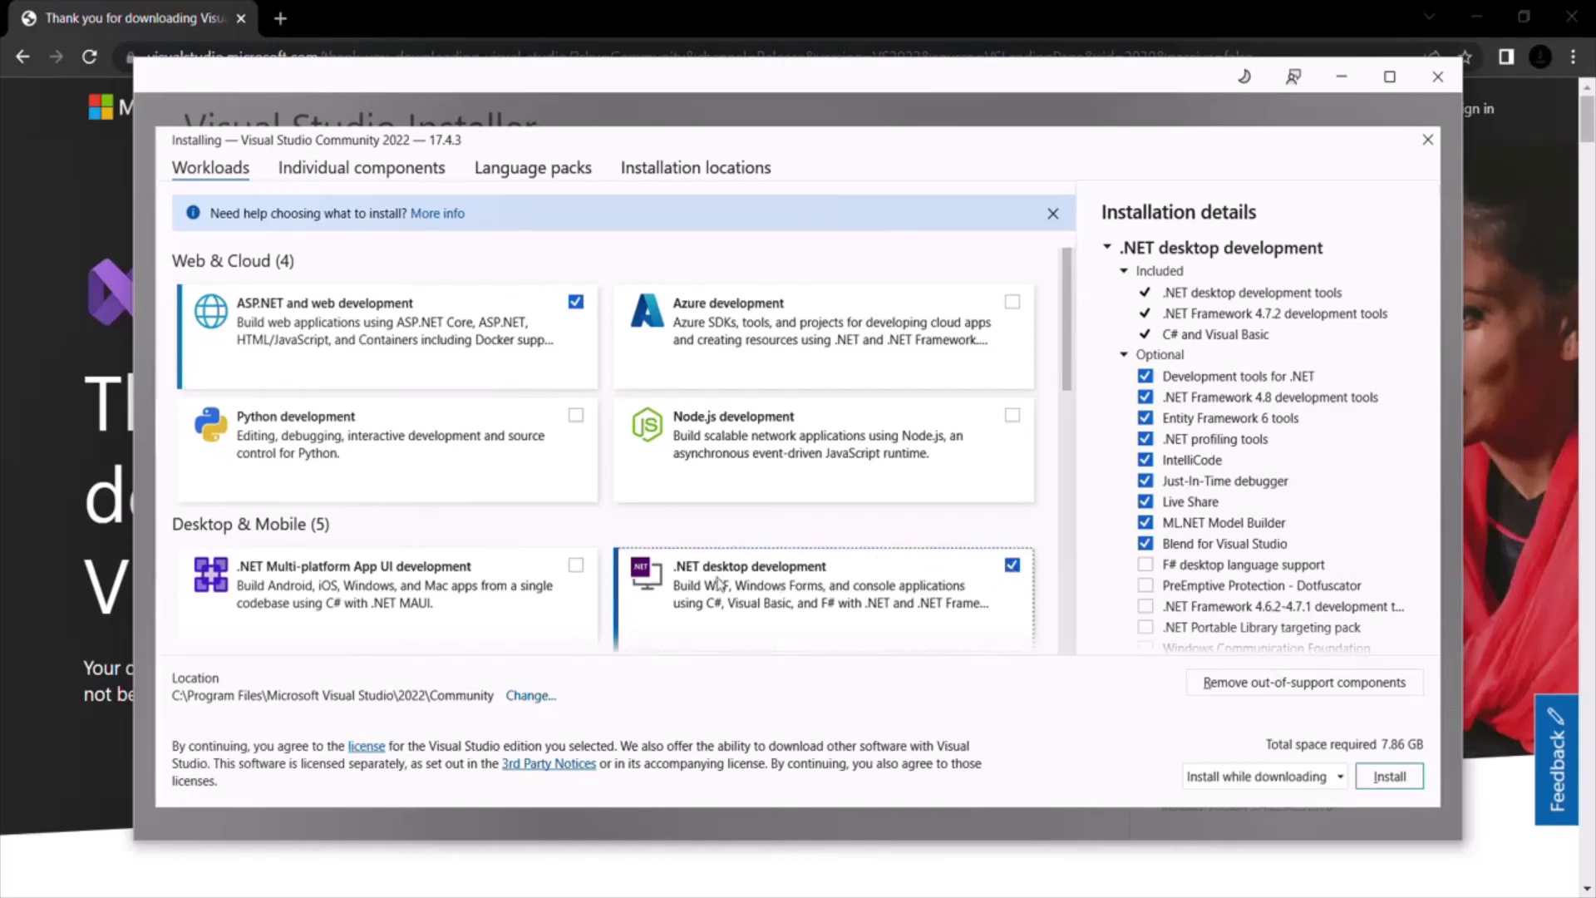
pyautogui.click(1011, 566)
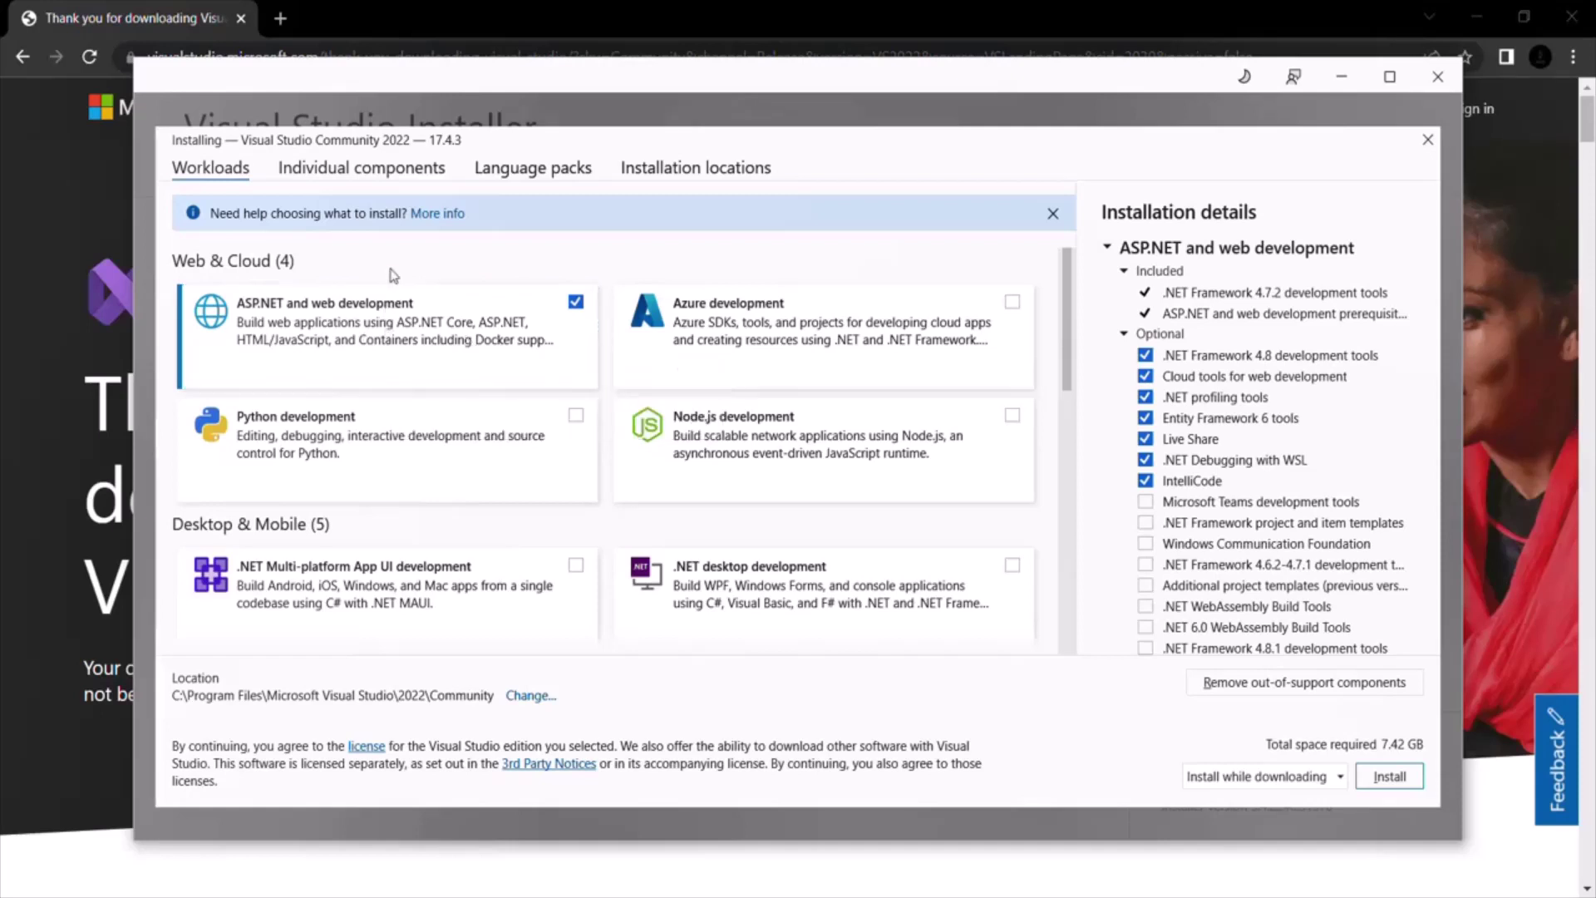
# Try .NET 5.0 Runtime in Individual components but leave it off, then install with the web workload only.
pyautogui.click(390, 173)
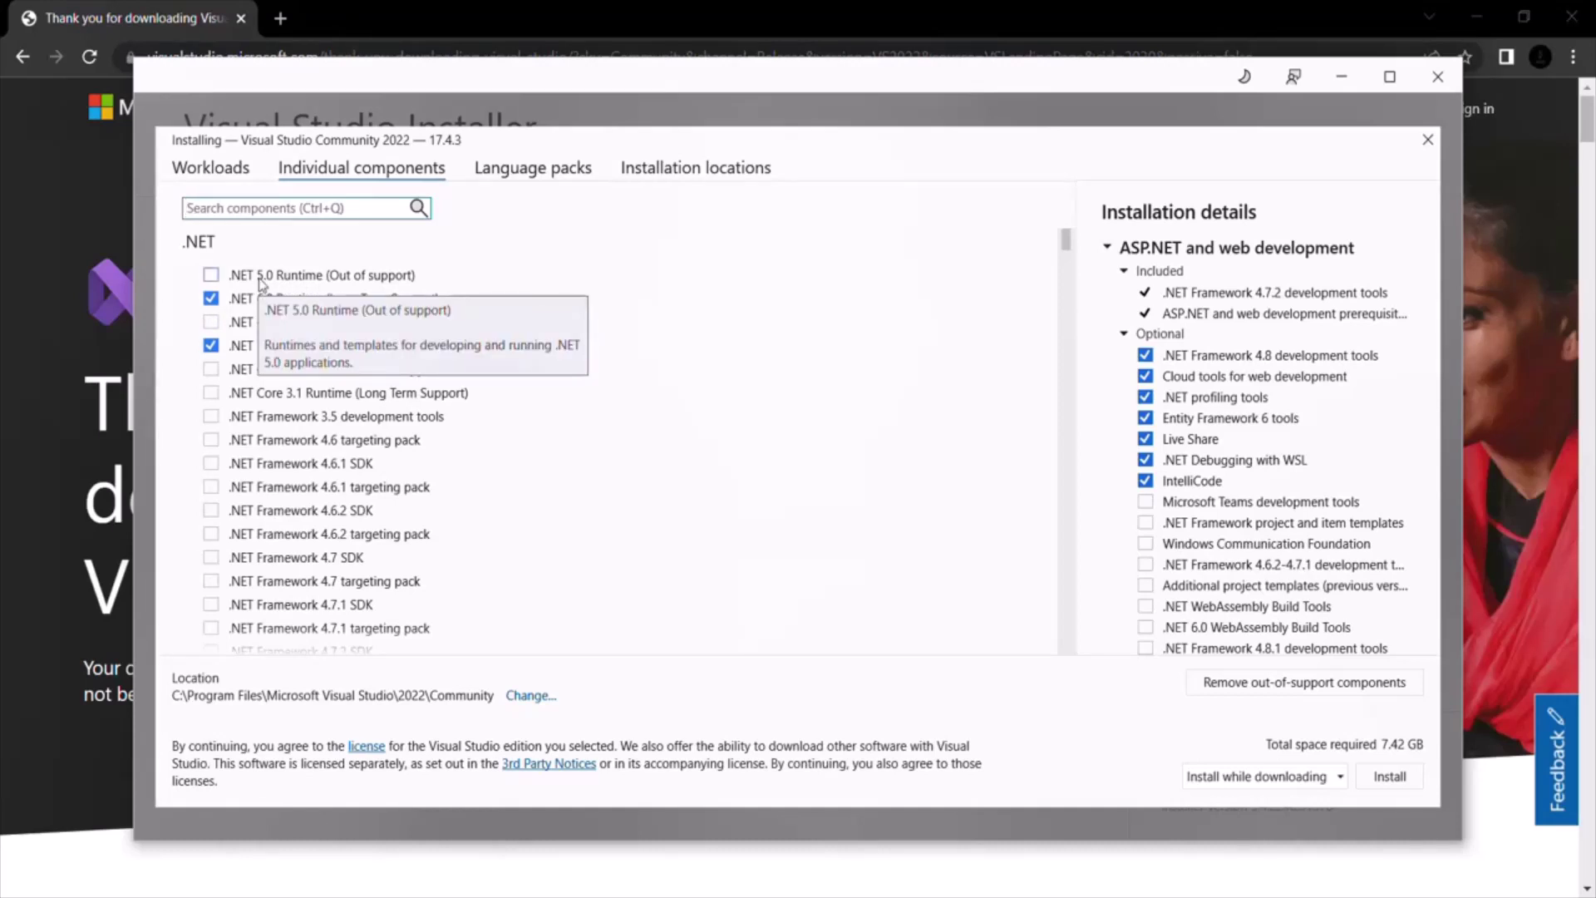
pyautogui.click(211, 276)
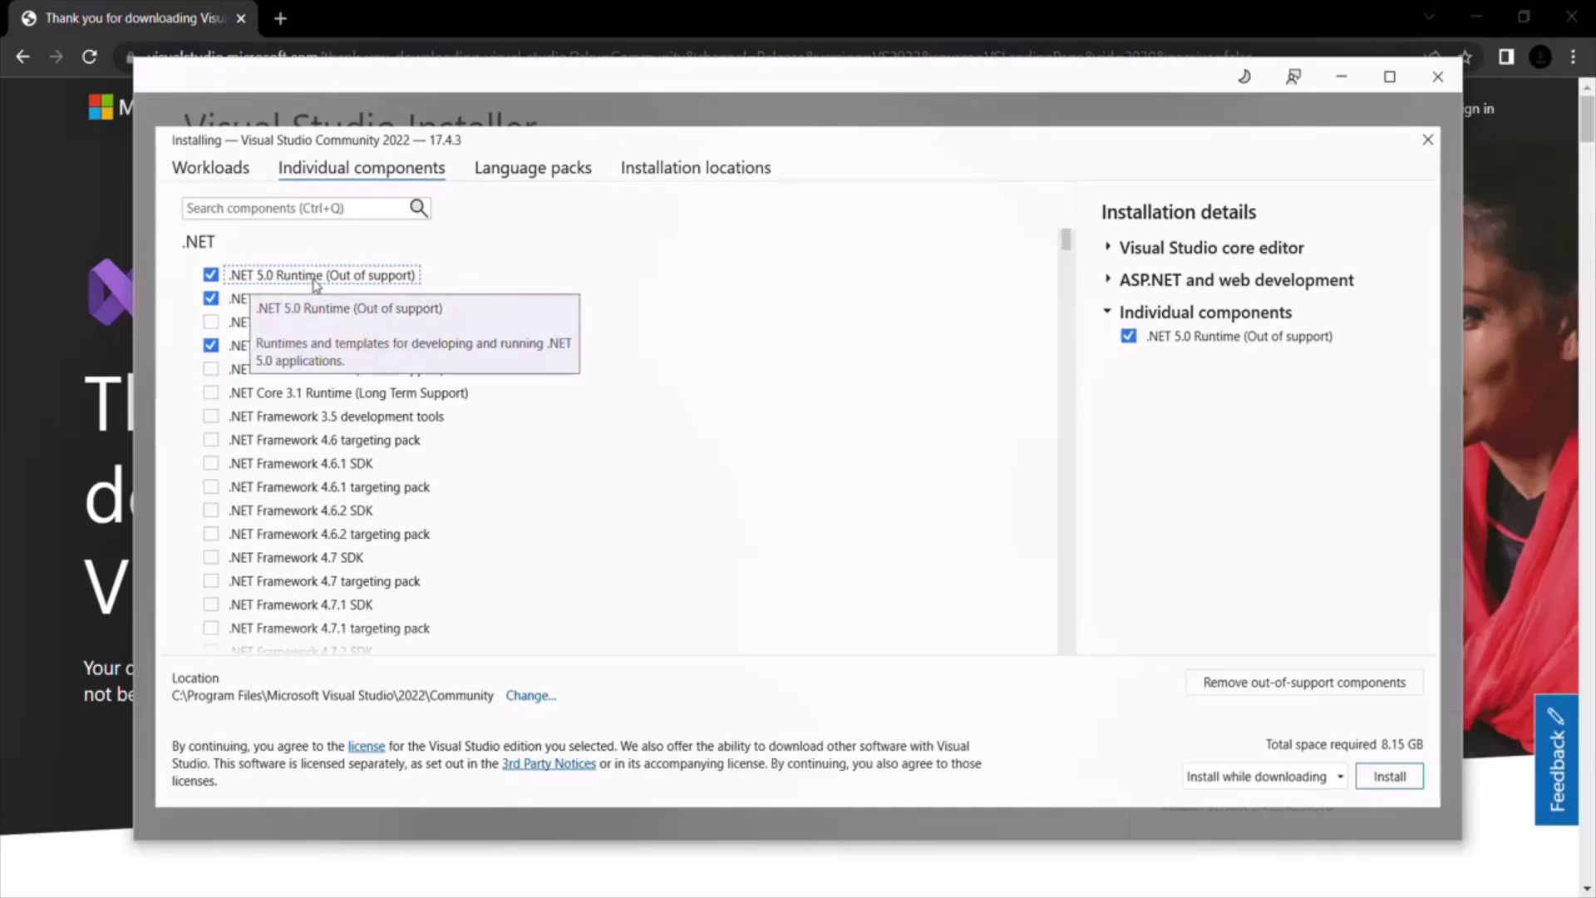
pyautogui.click(211, 275)
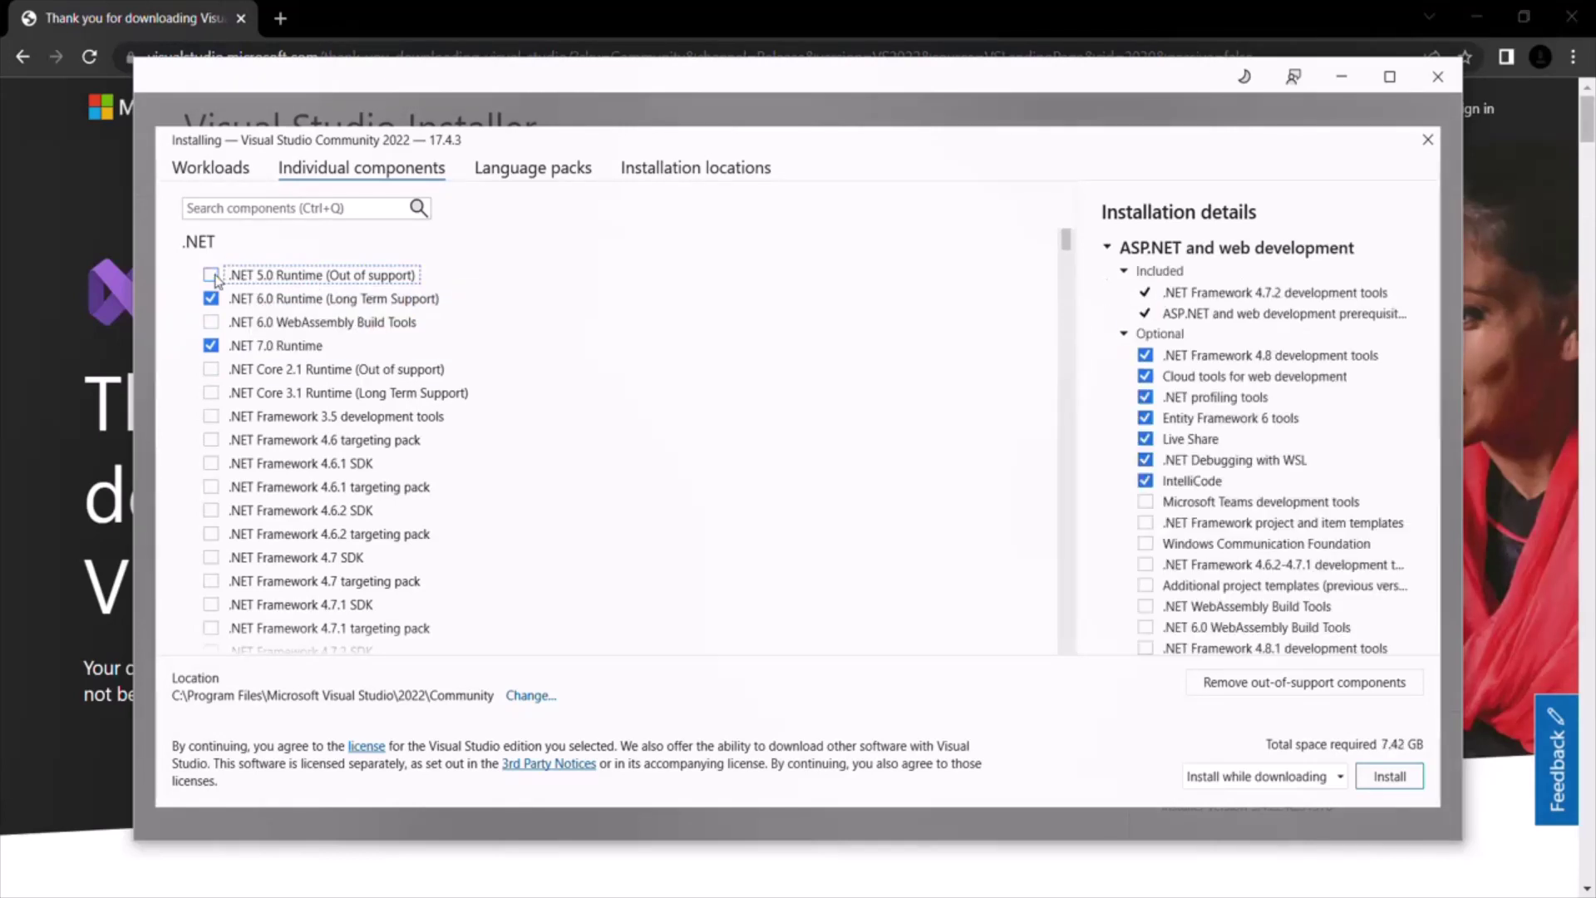
pyautogui.click(213, 173)
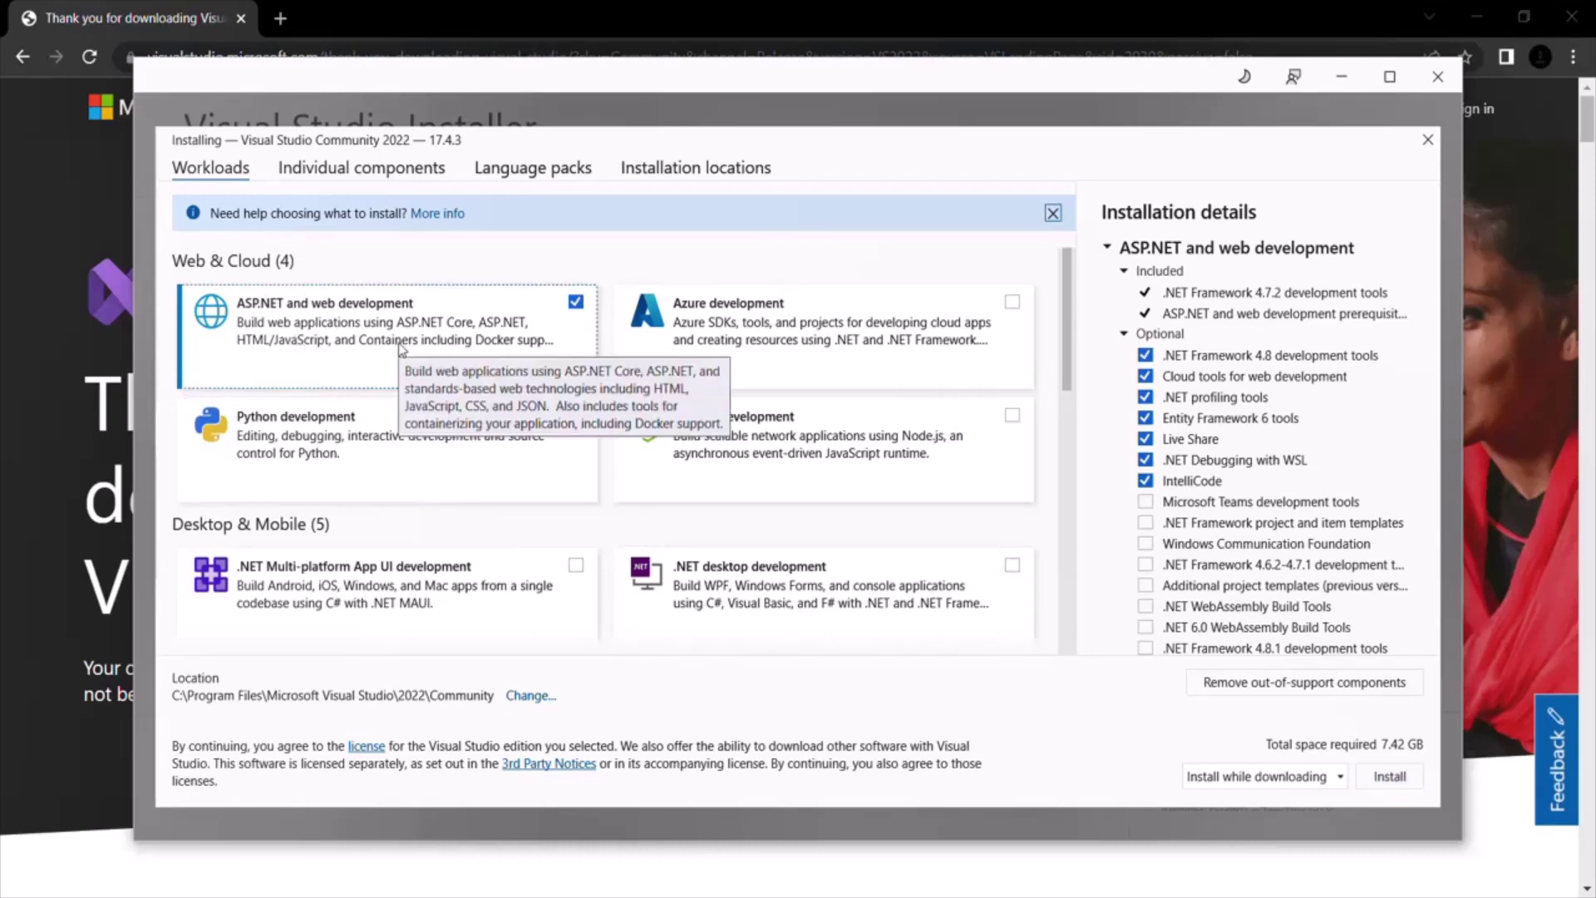
pyautogui.click(380, 181)
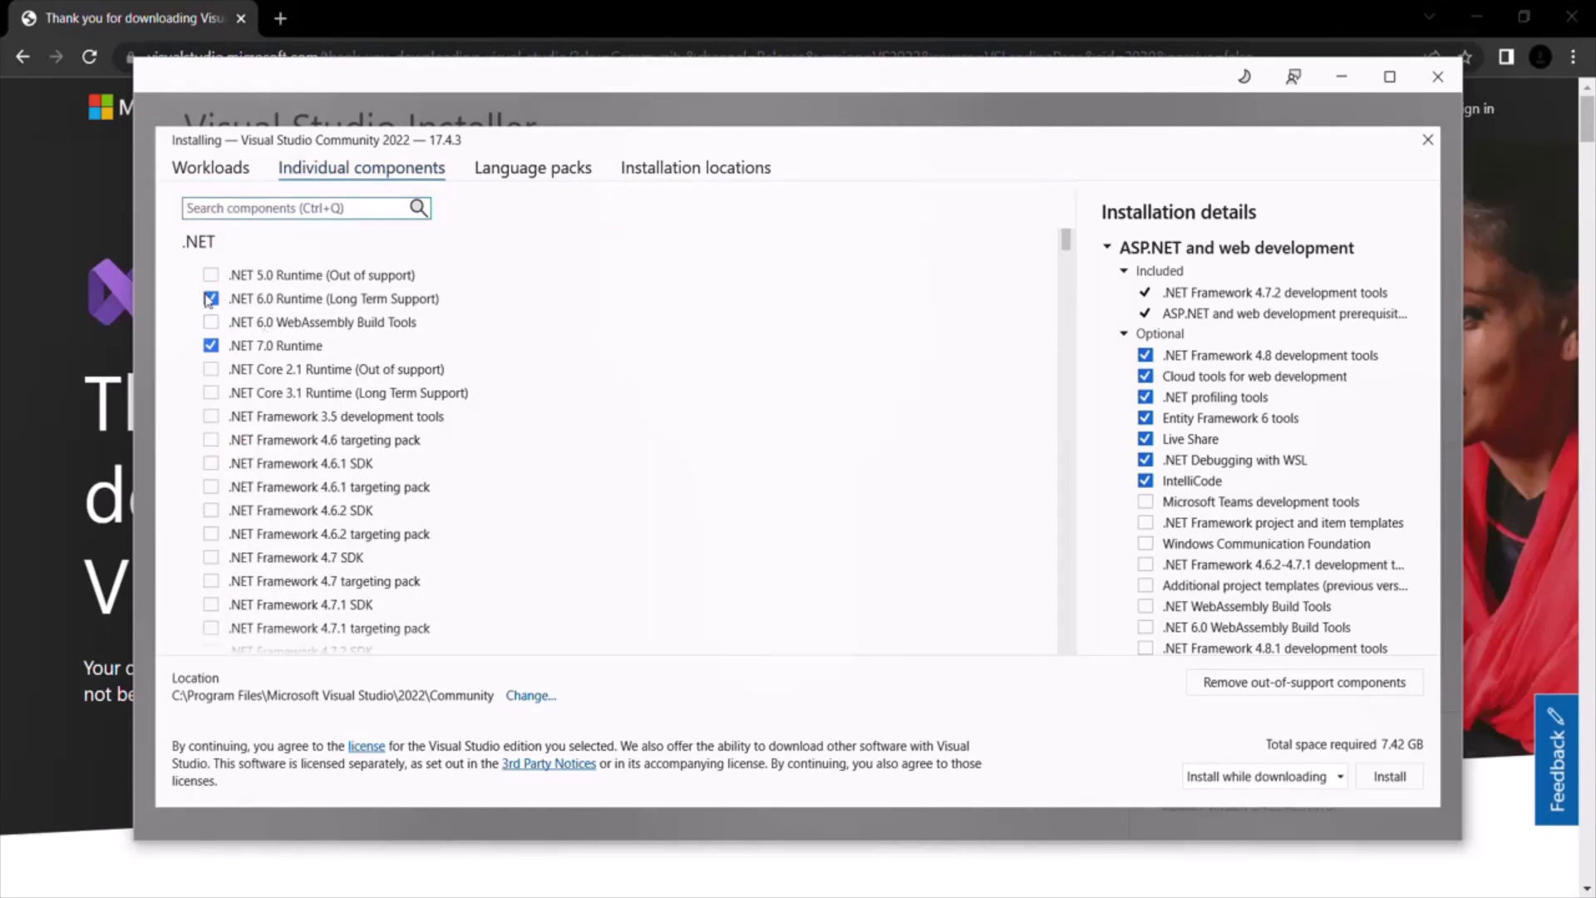
pyautogui.click(213, 178)
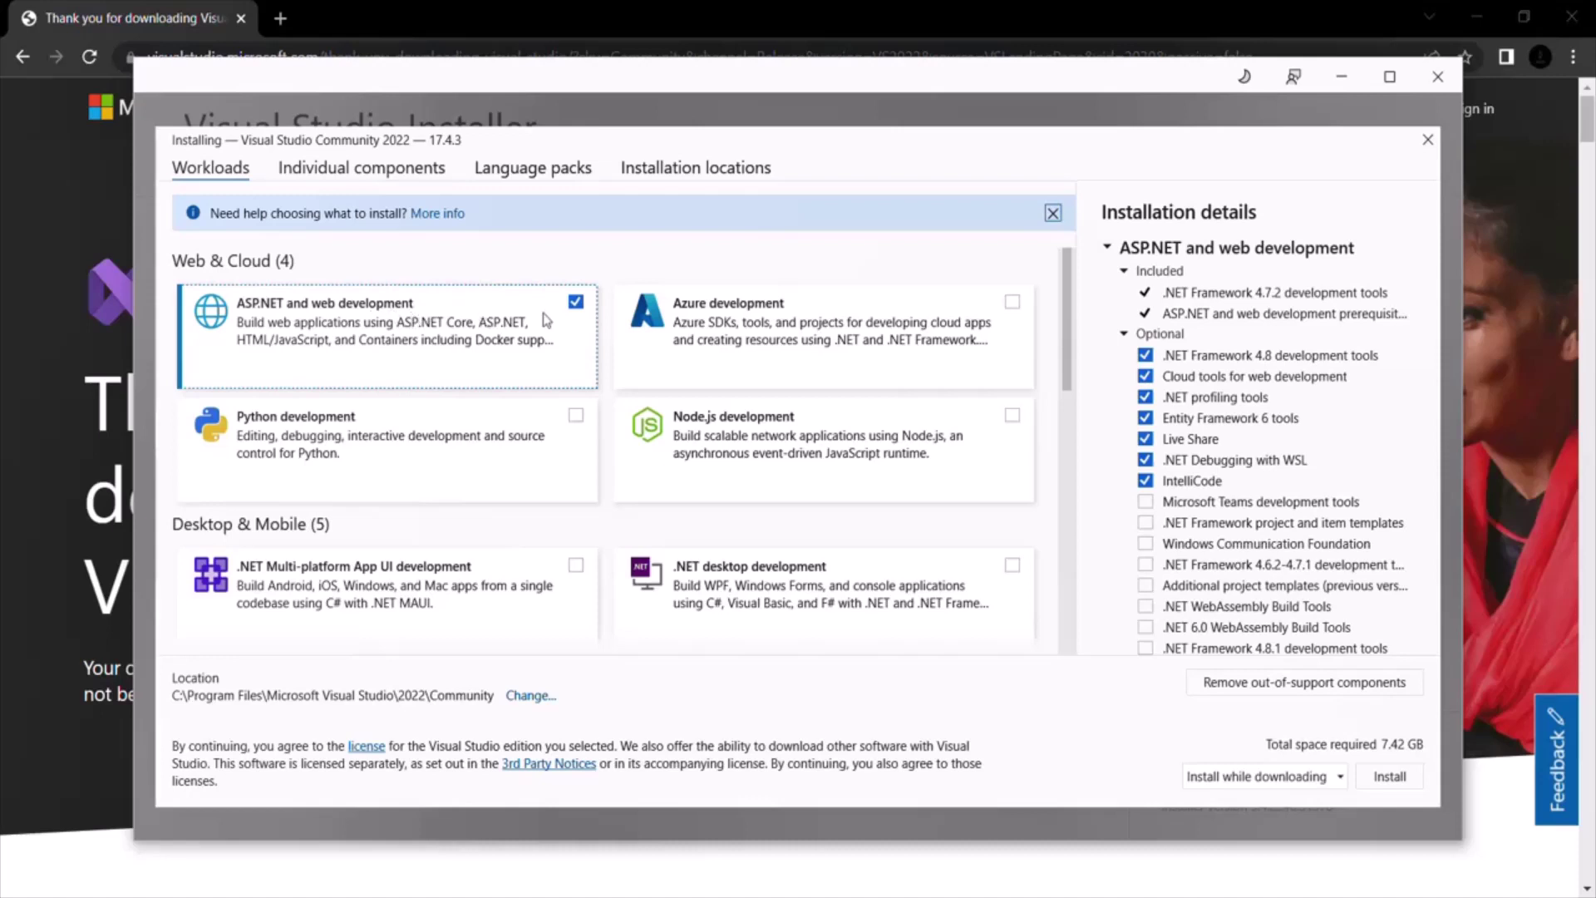
pyautogui.click(1390, 778)
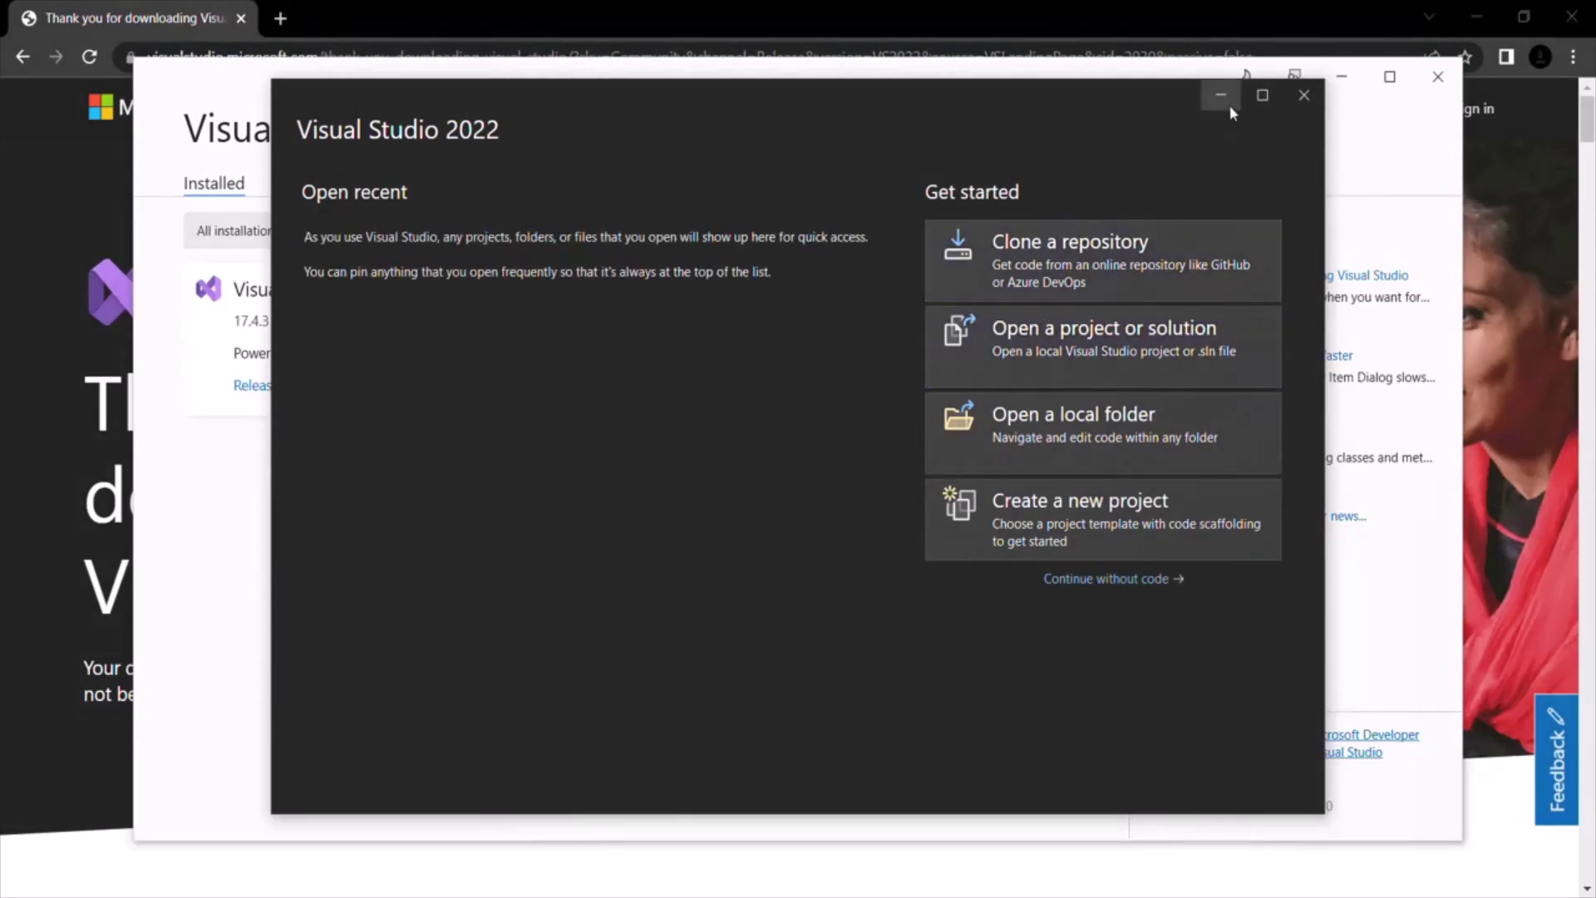
# Maximize the Visual Studio 2022 start window to fill the screen.
pyautogui.click(1261, 96)
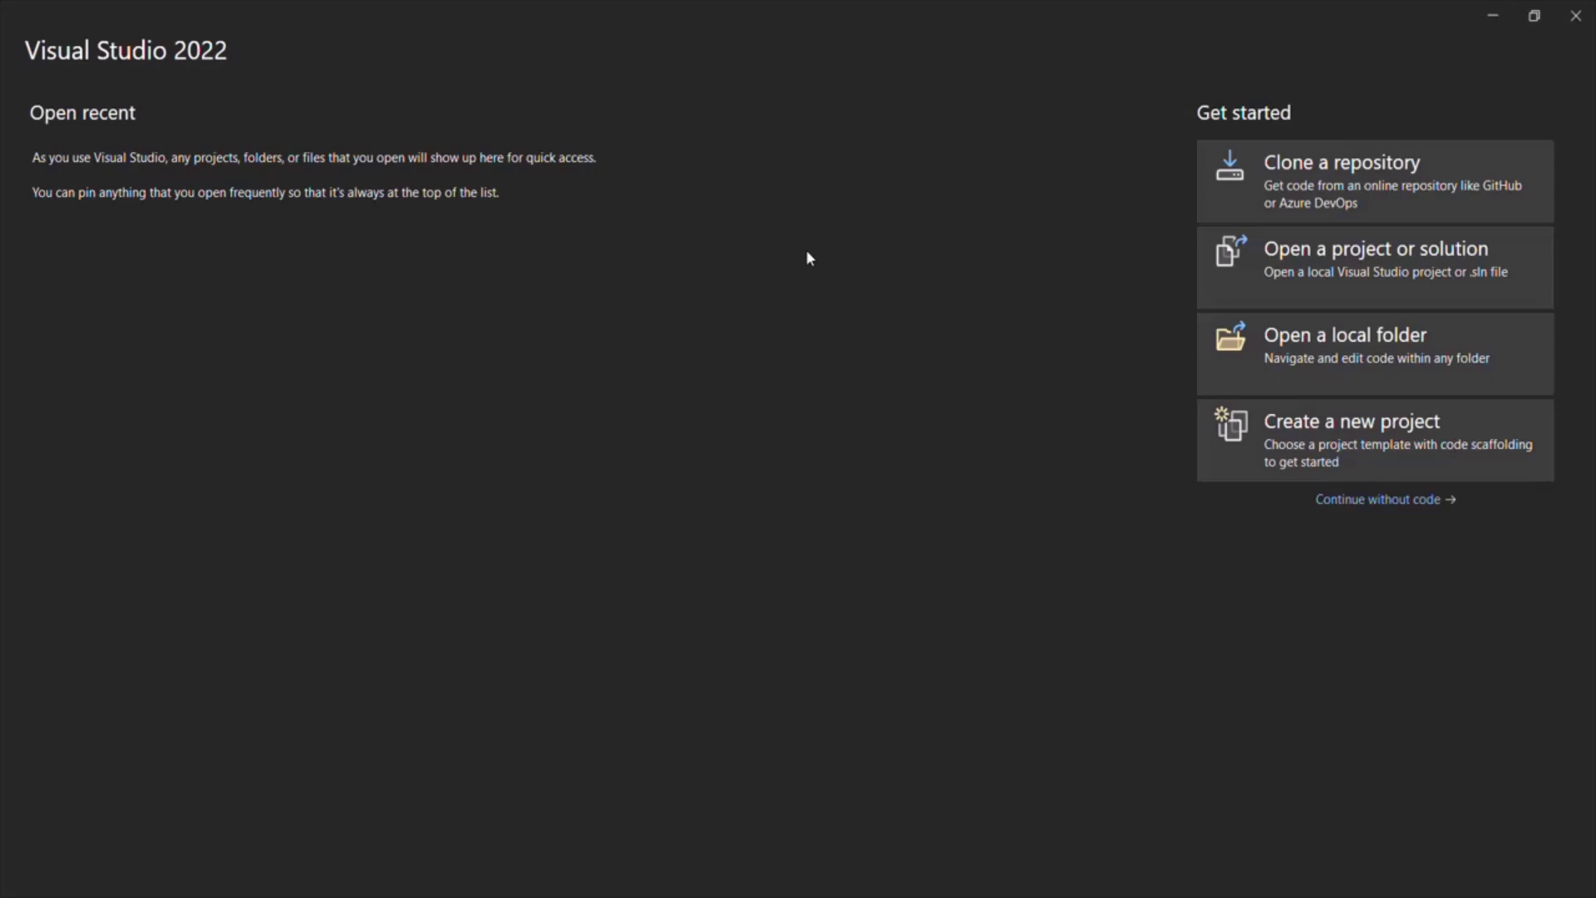
# Close the start window and relaunch Visual Studio 2022 by searching 'visual studio'.
pyautogui.click(1575, 15)
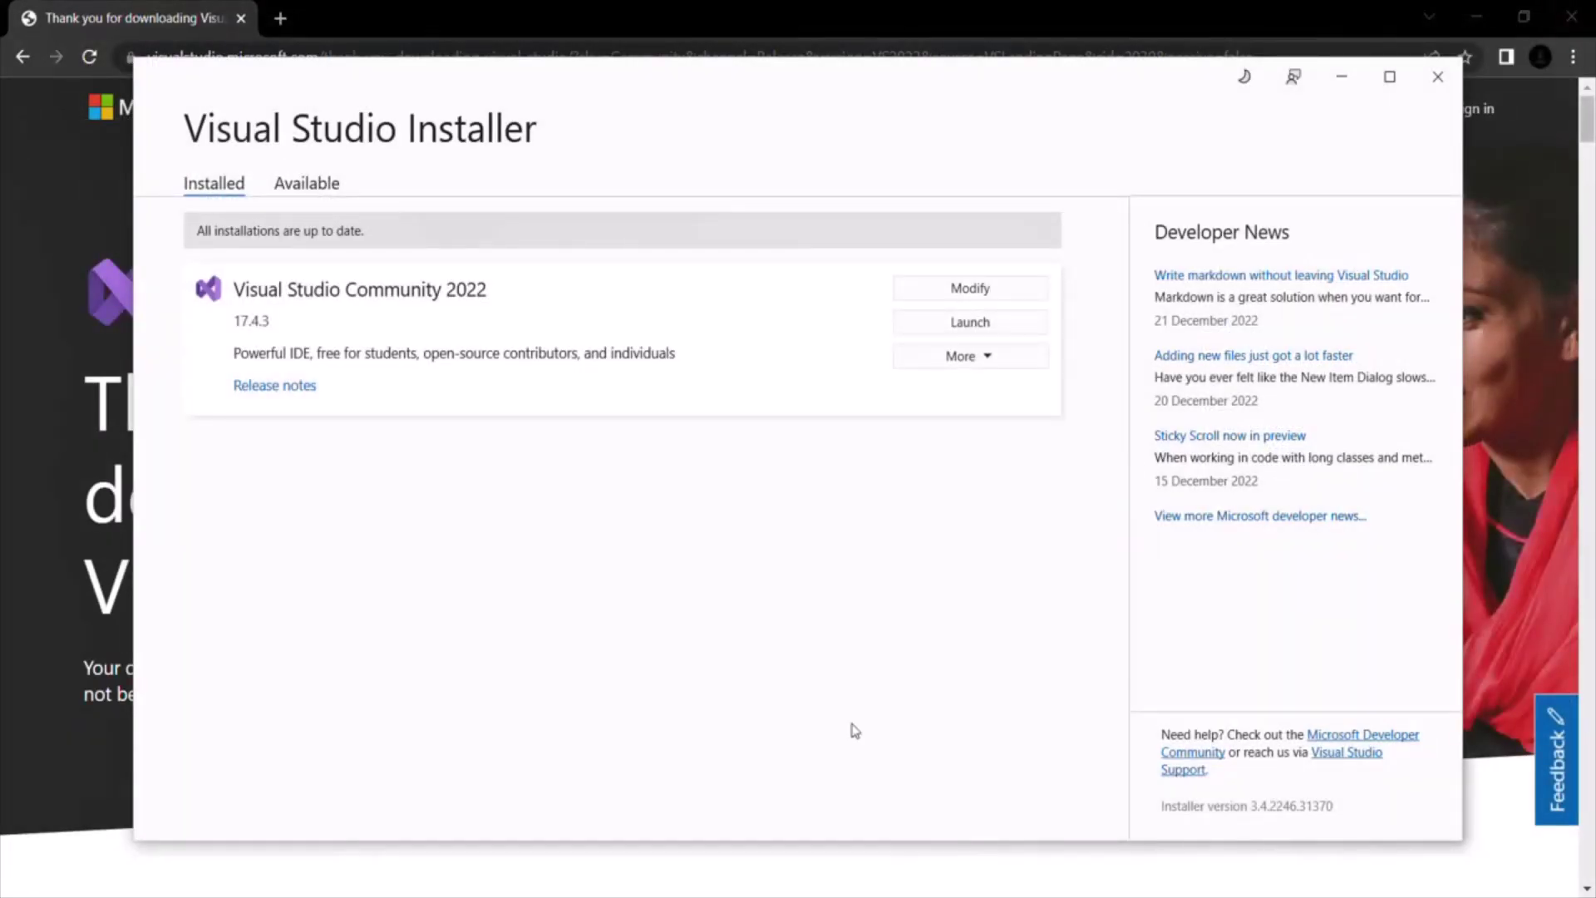
pyautogui.press('super+s')
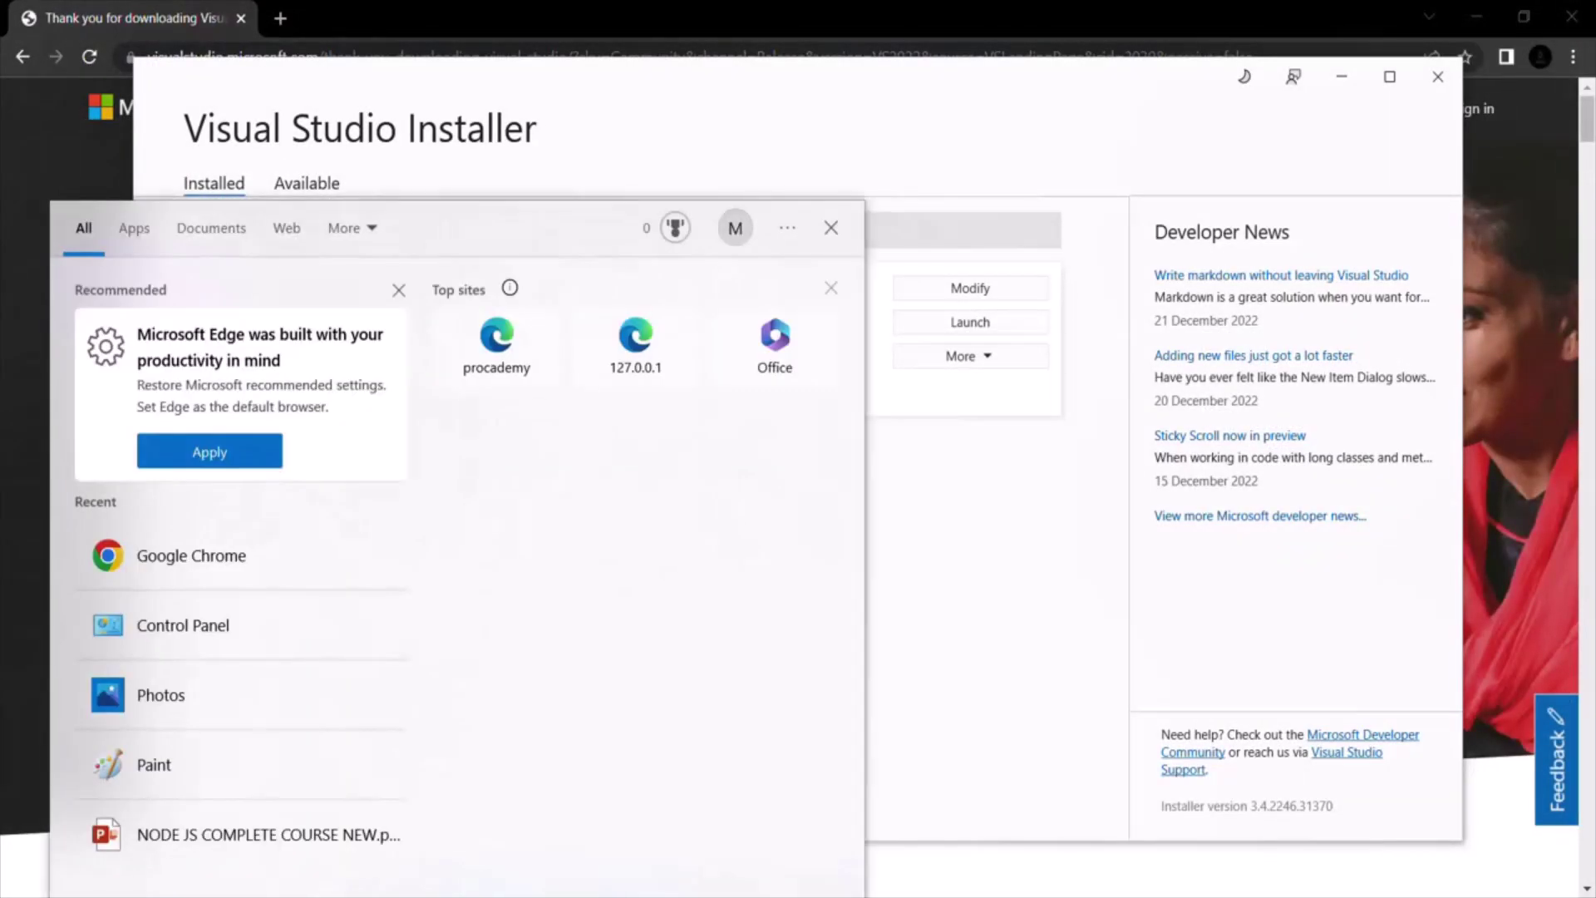
pyautogui.write('visua')
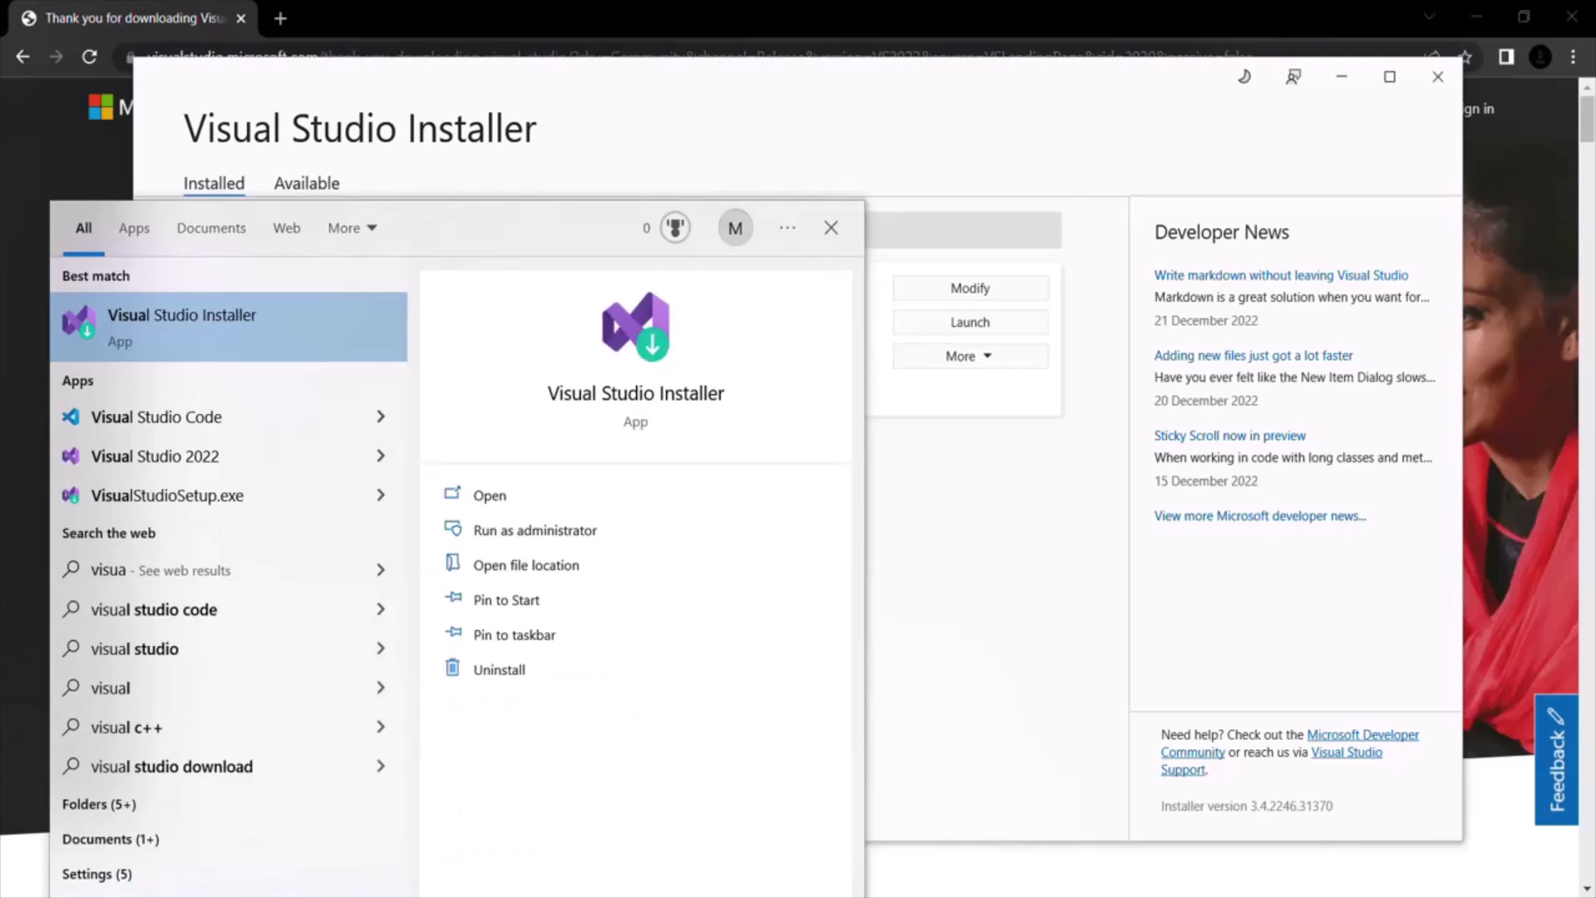
pyautogui.write('l studio')
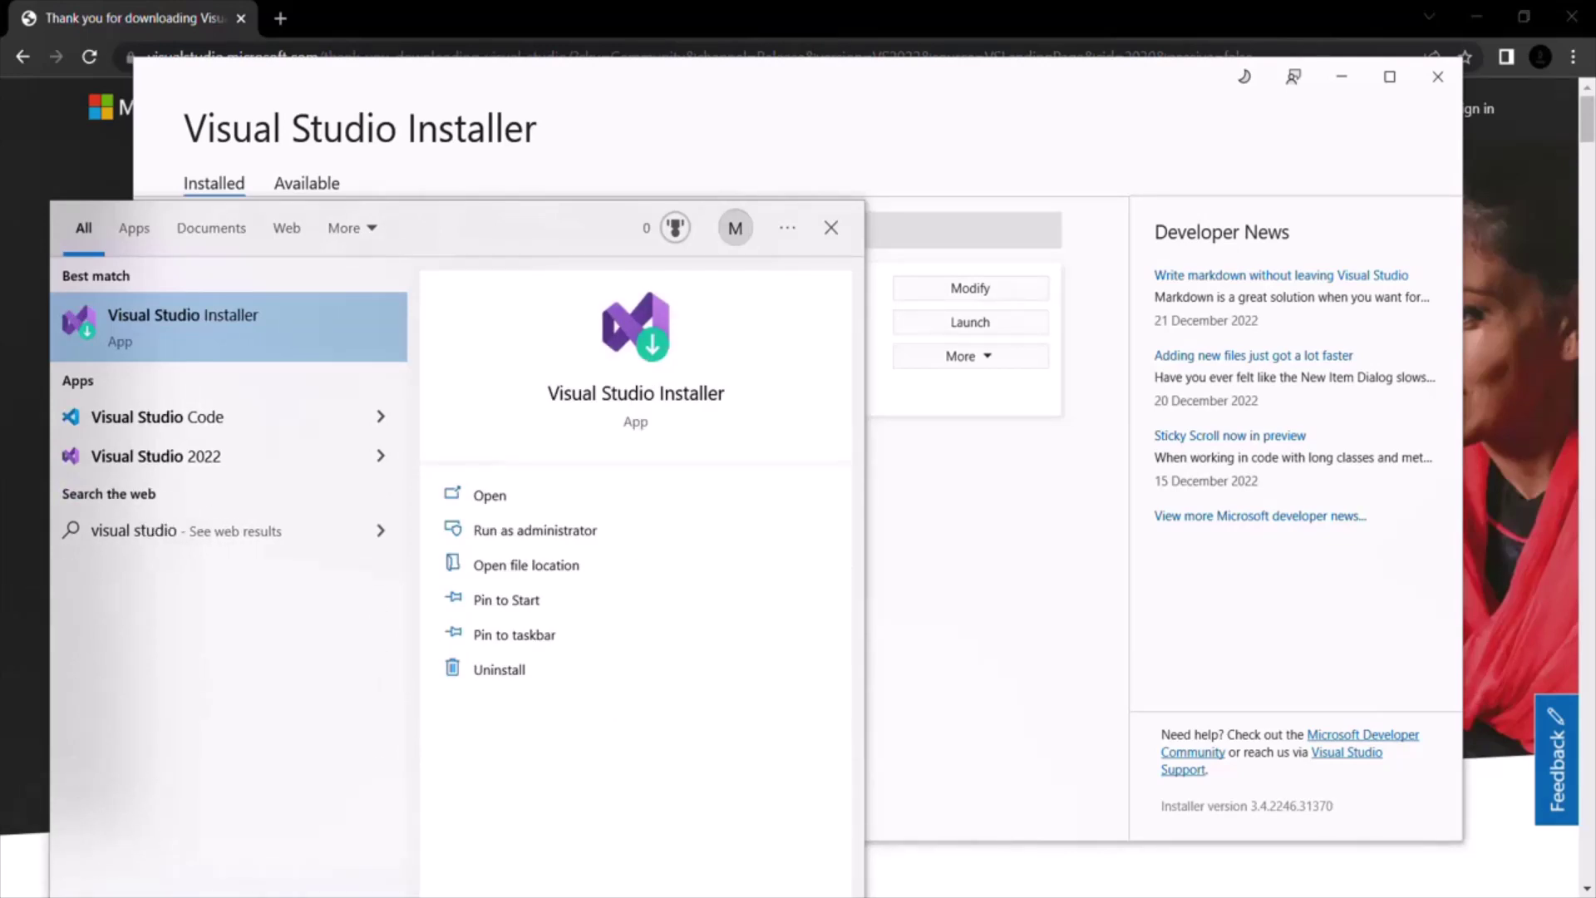
pyautogui.click(228, 456)
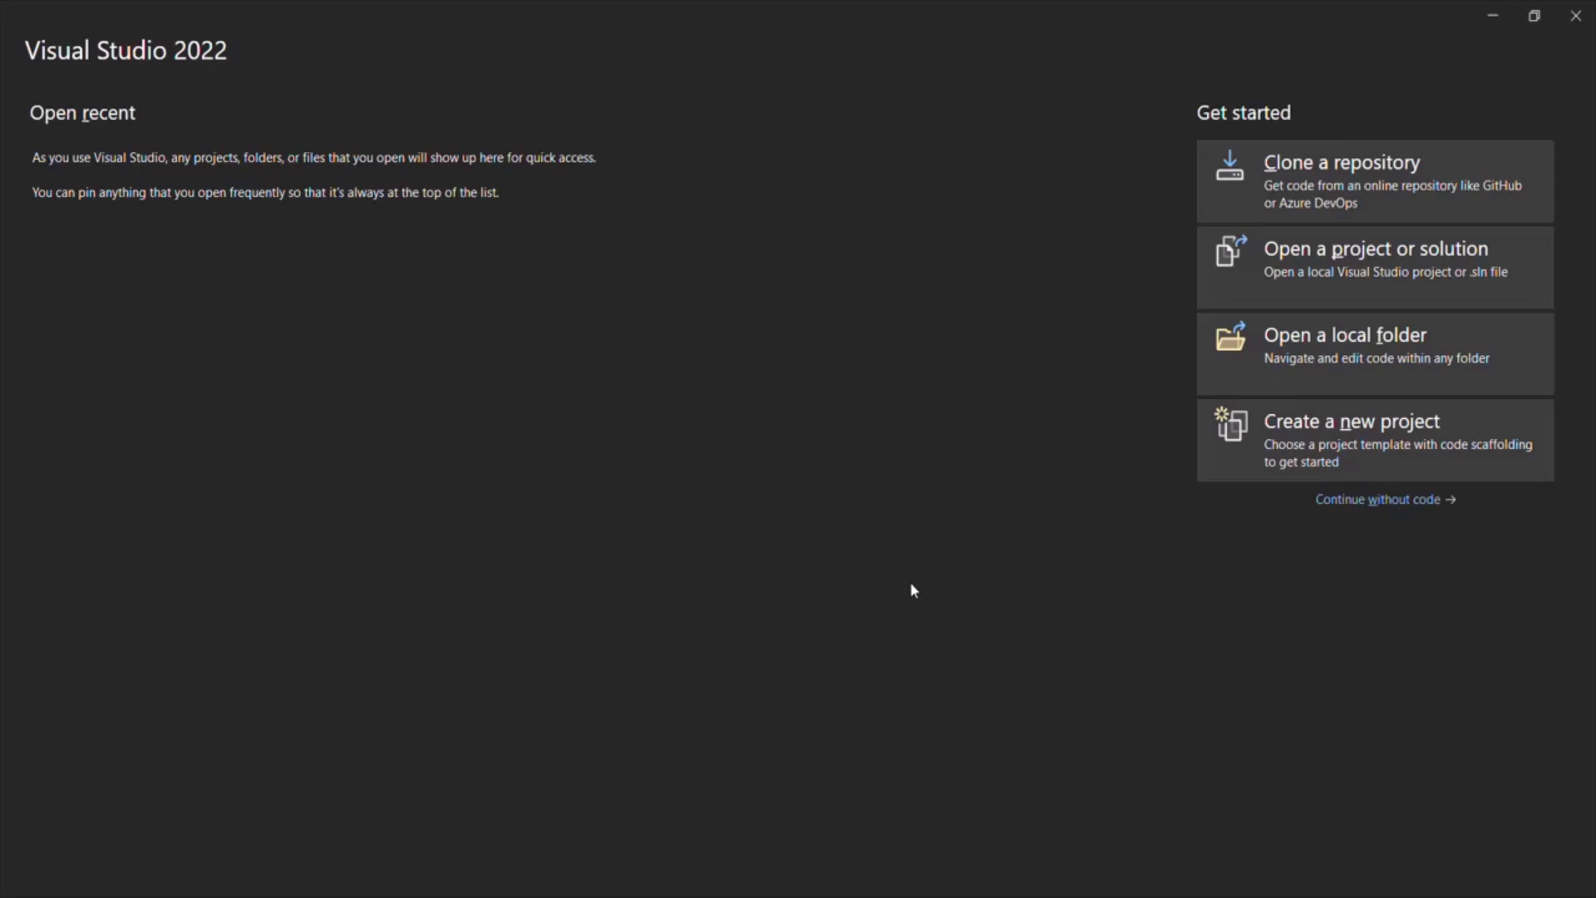
# Search for 'visual studio ins' and launch the Visual Studio Installer best match.
pyautogui.press('super+s')
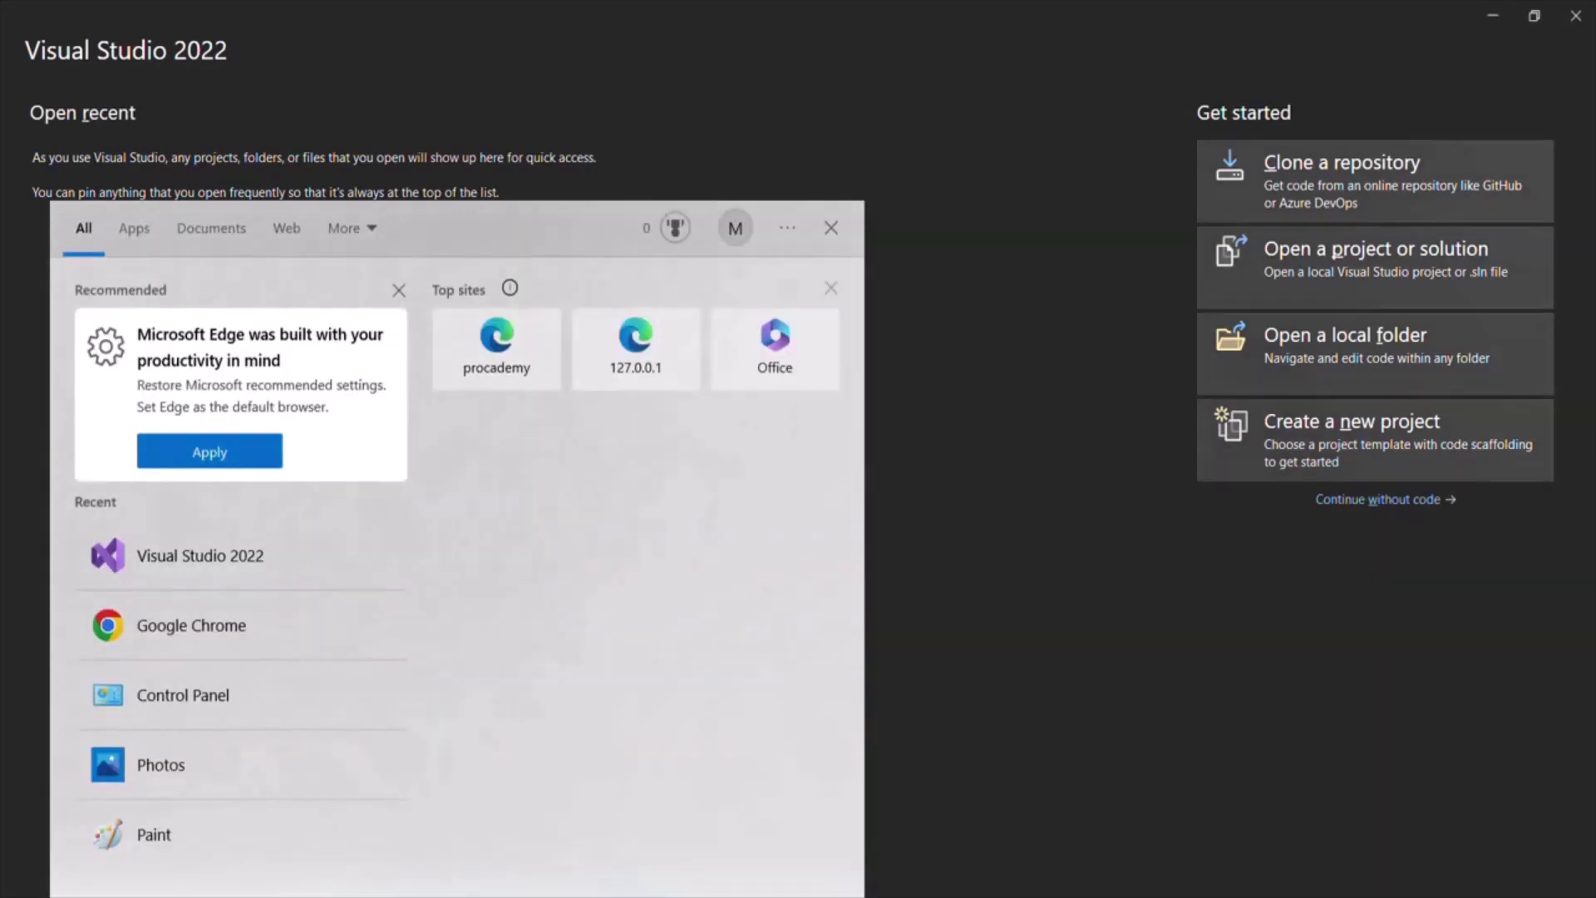
pyautogui.write('visual st')
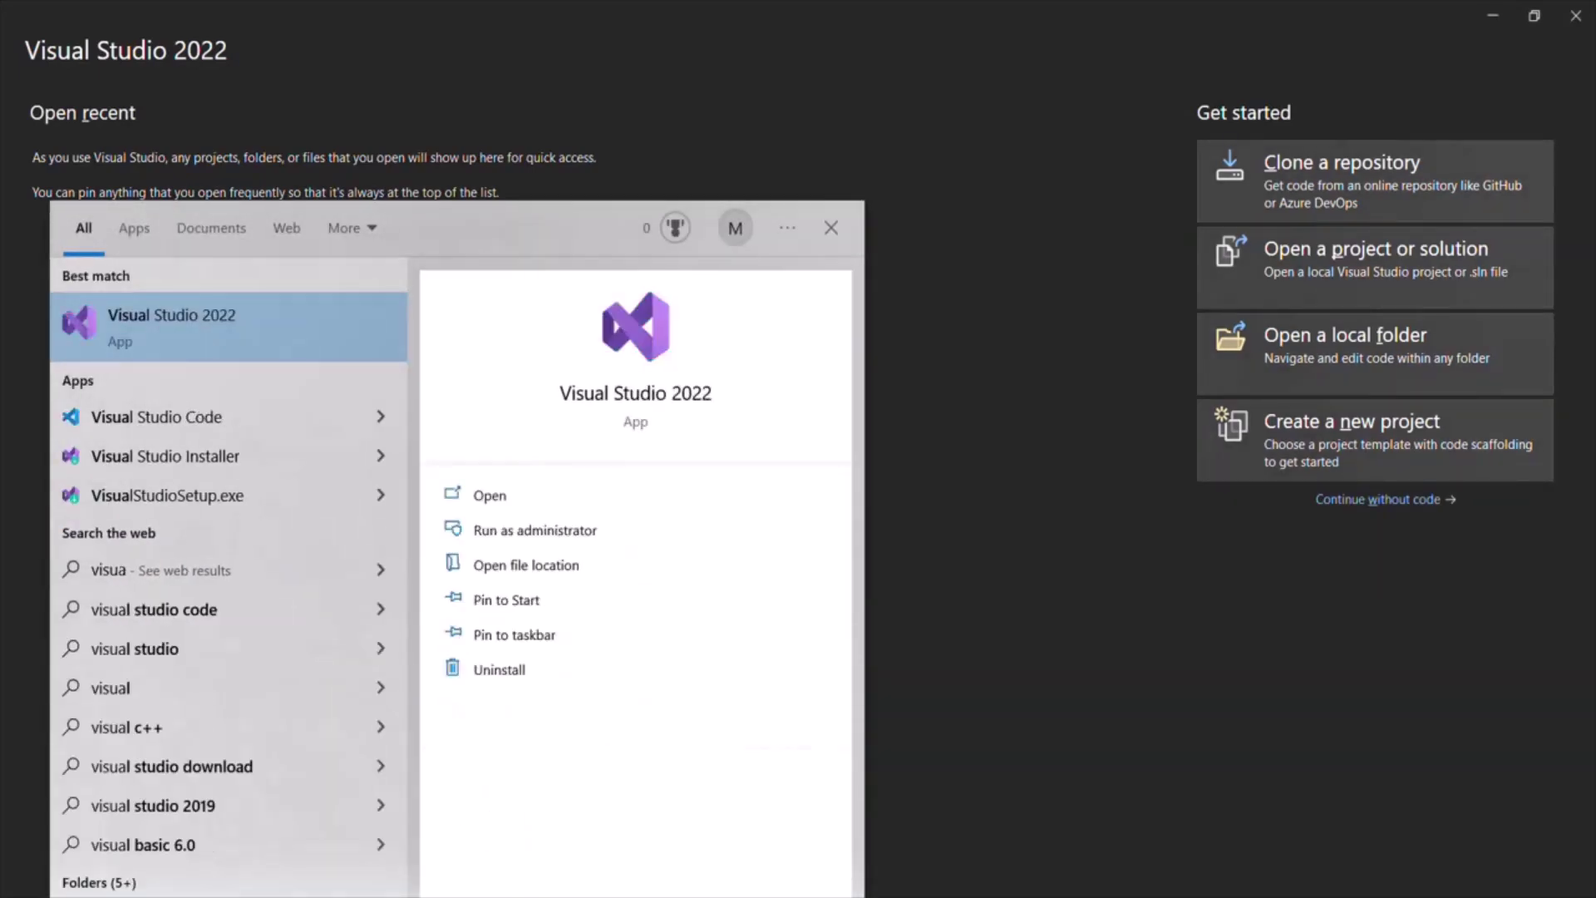
pyautogui.write('udio ins')
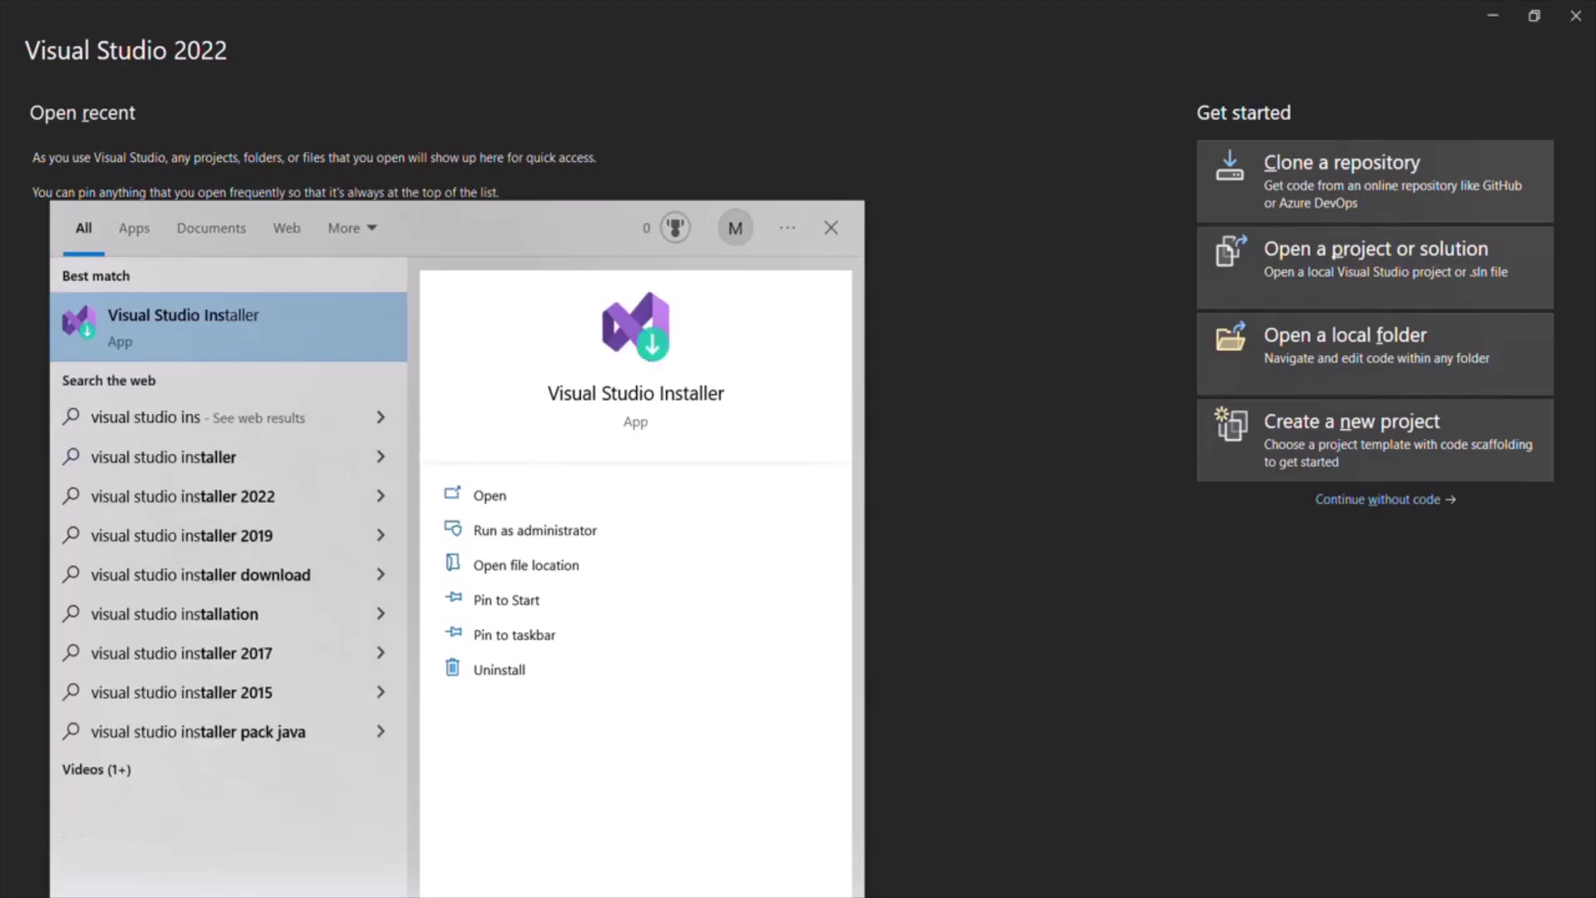
pyautogui.click(231, 329)
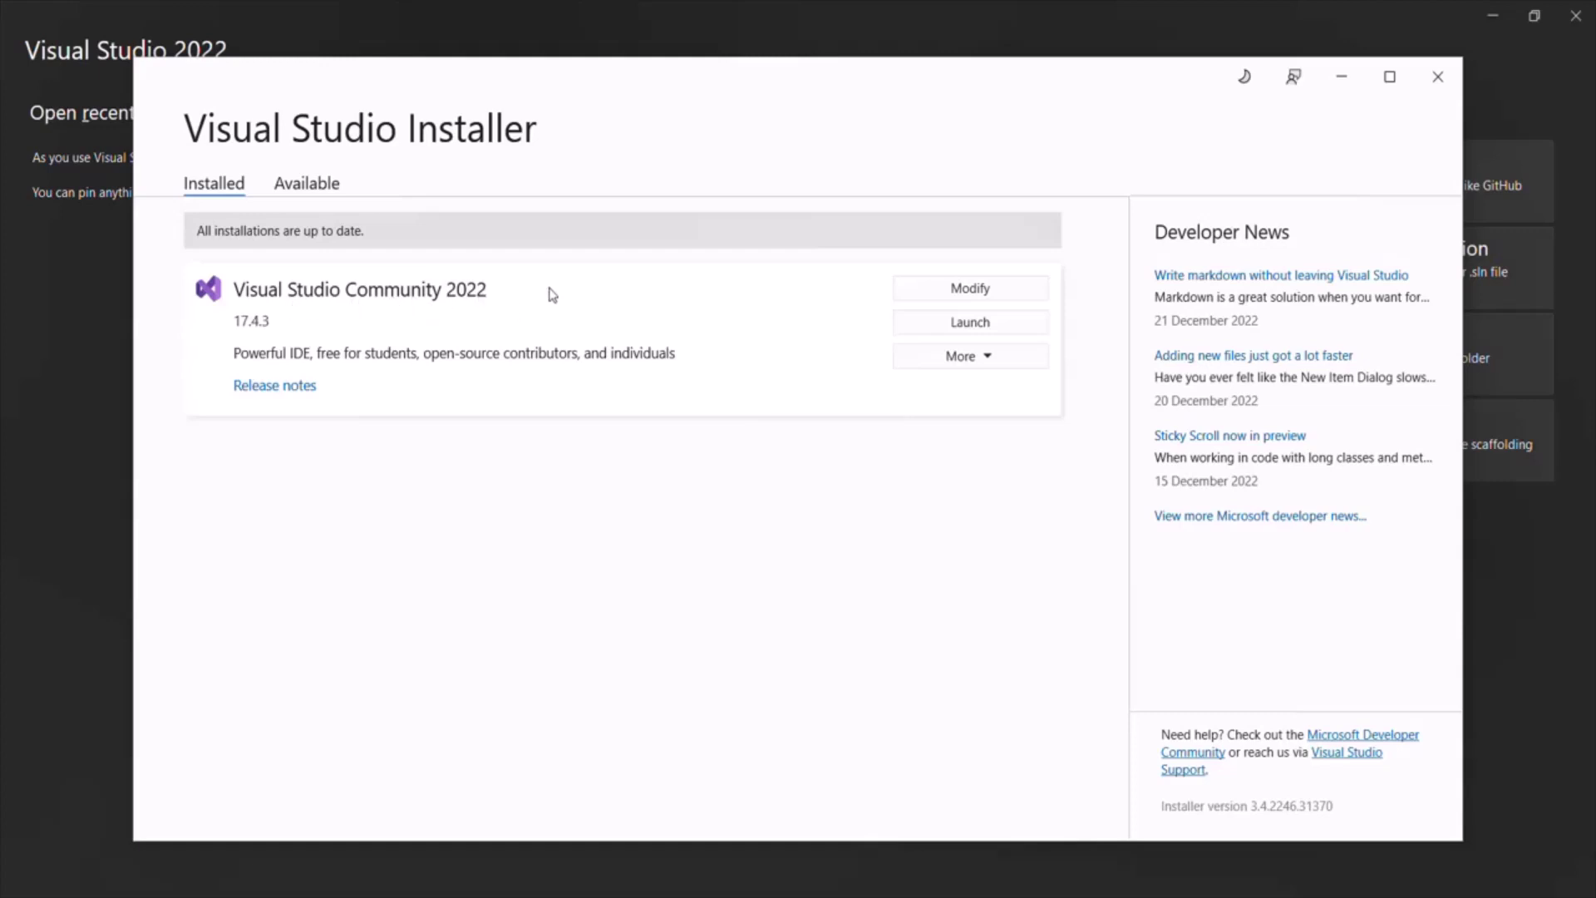
# Modify Community 2022, adding then removing .NET desktop and Python development, leaving only ASP.NET web development.
pyautogui.click(971, 296)
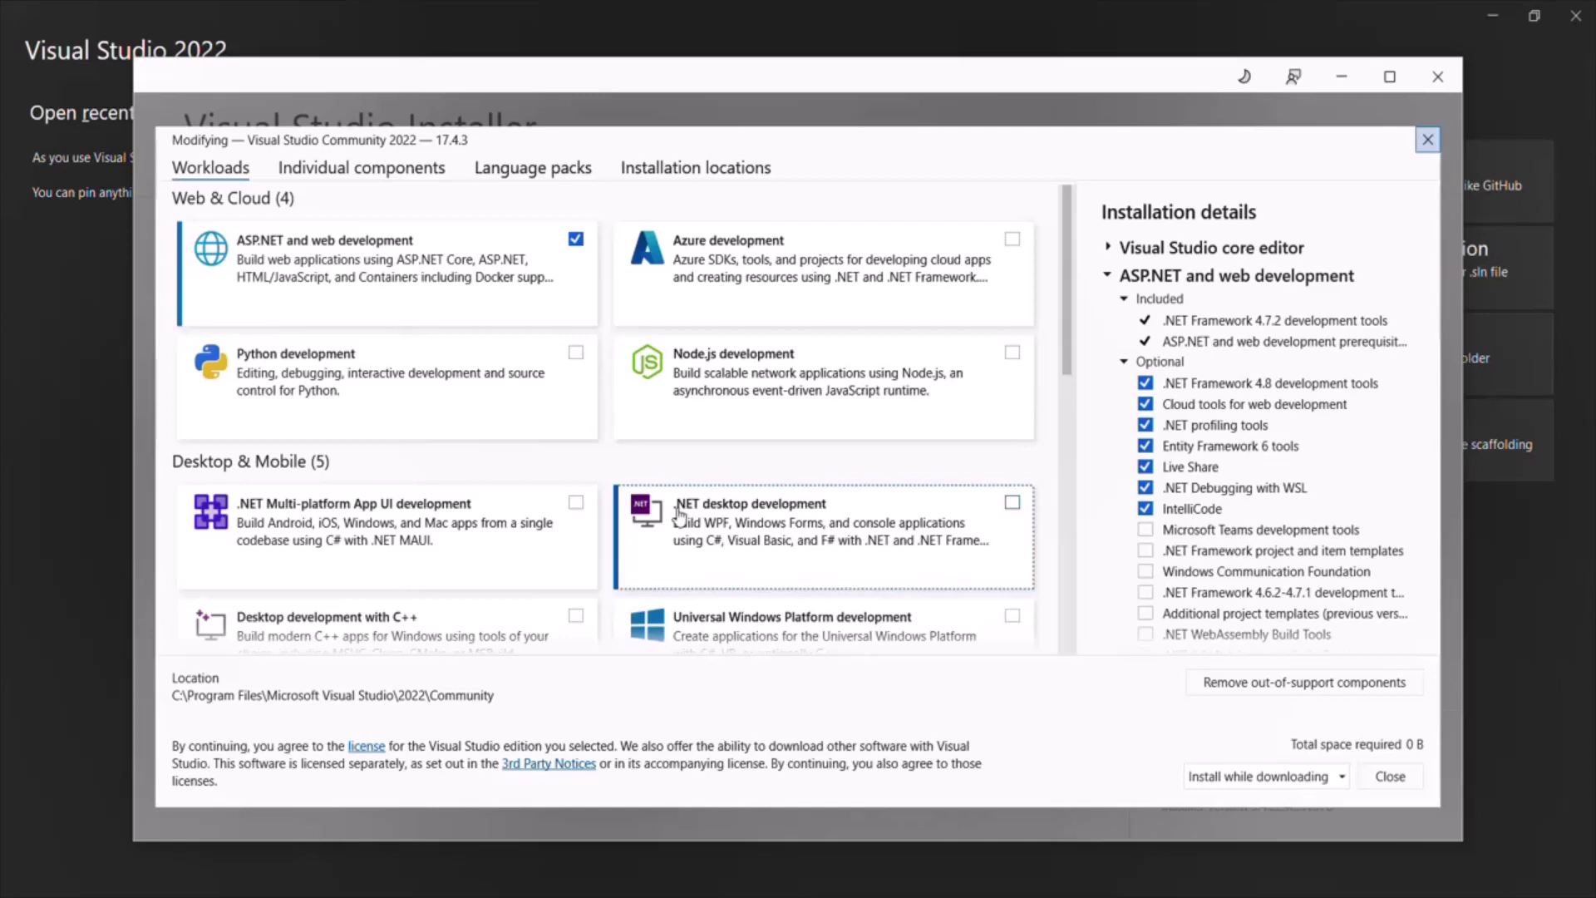
pyautogui.click(1012, 503)
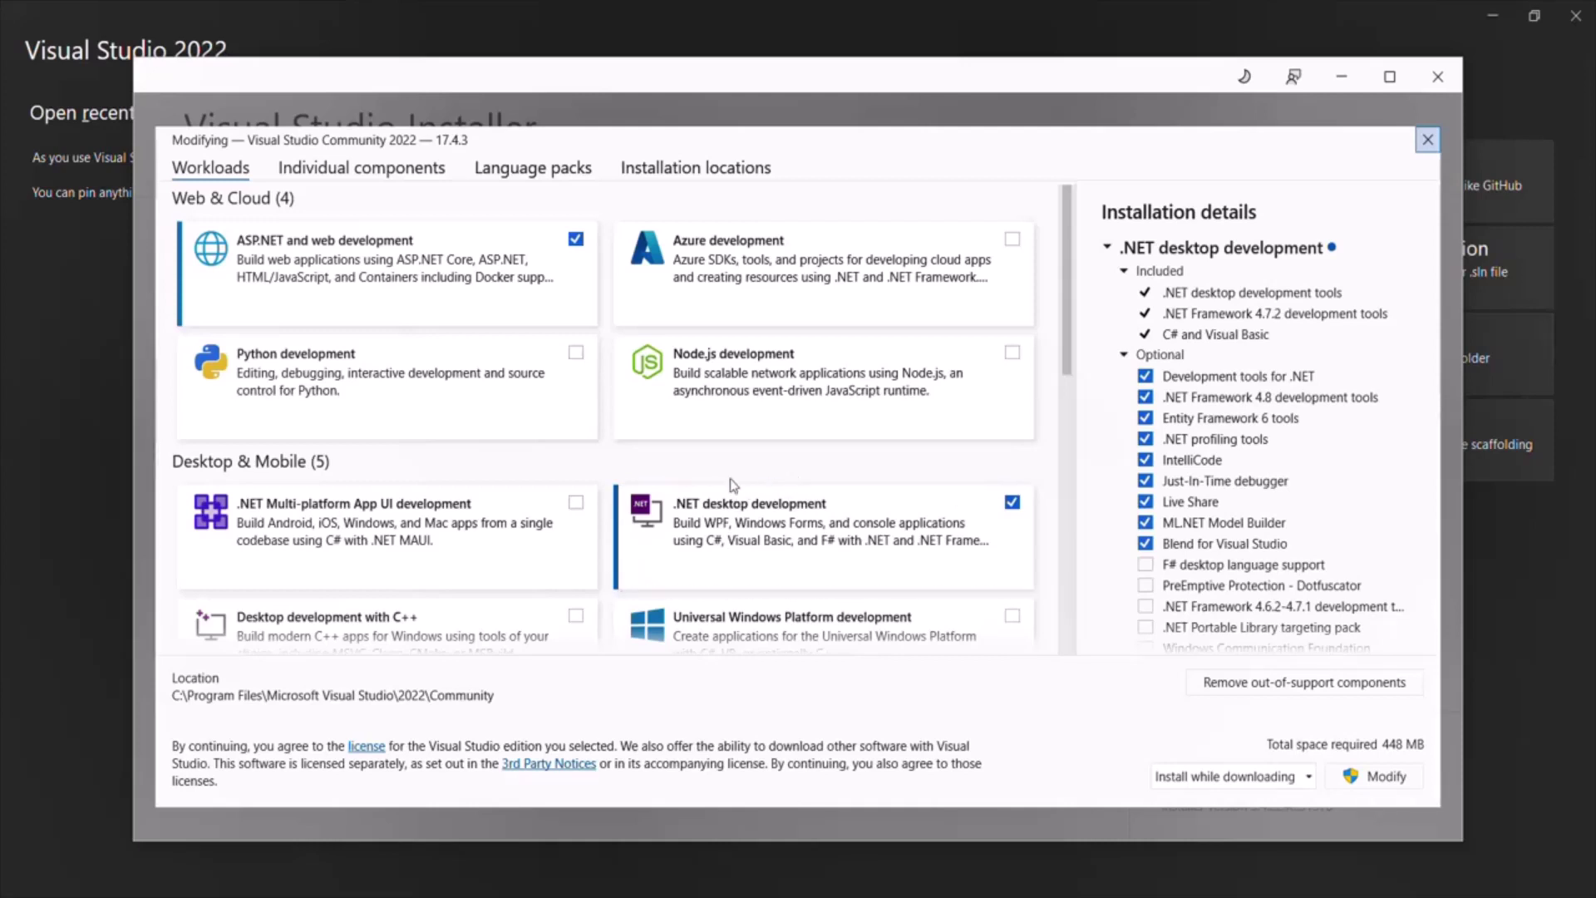
pyautogui.click(576, 355)
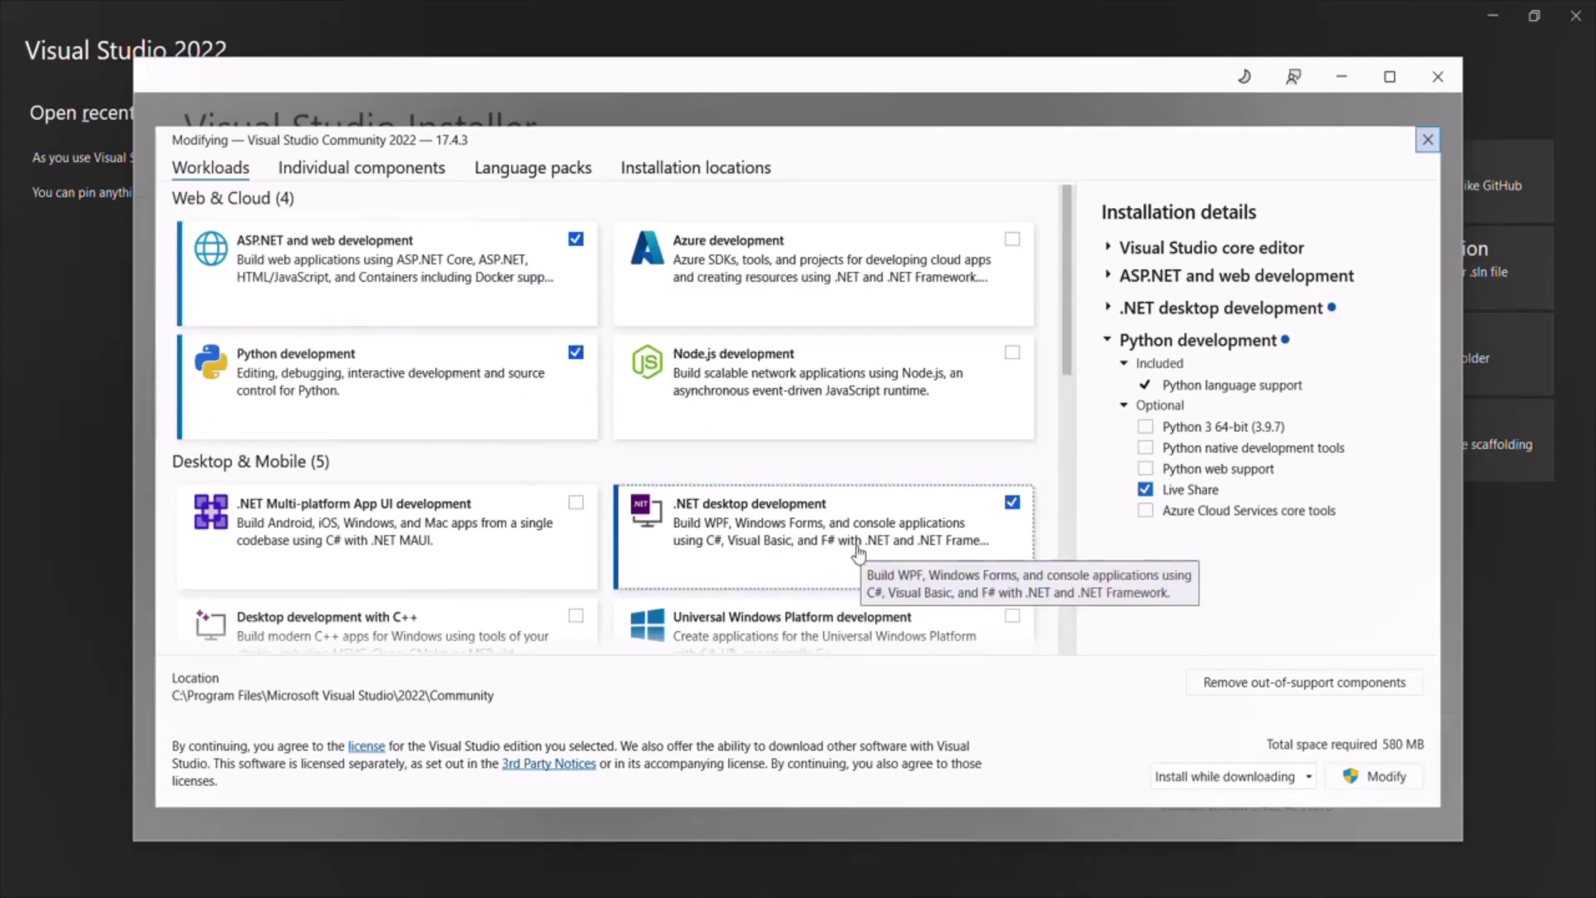
pyautogui.click(1012, 503)
pyautogui.click(582, 355)
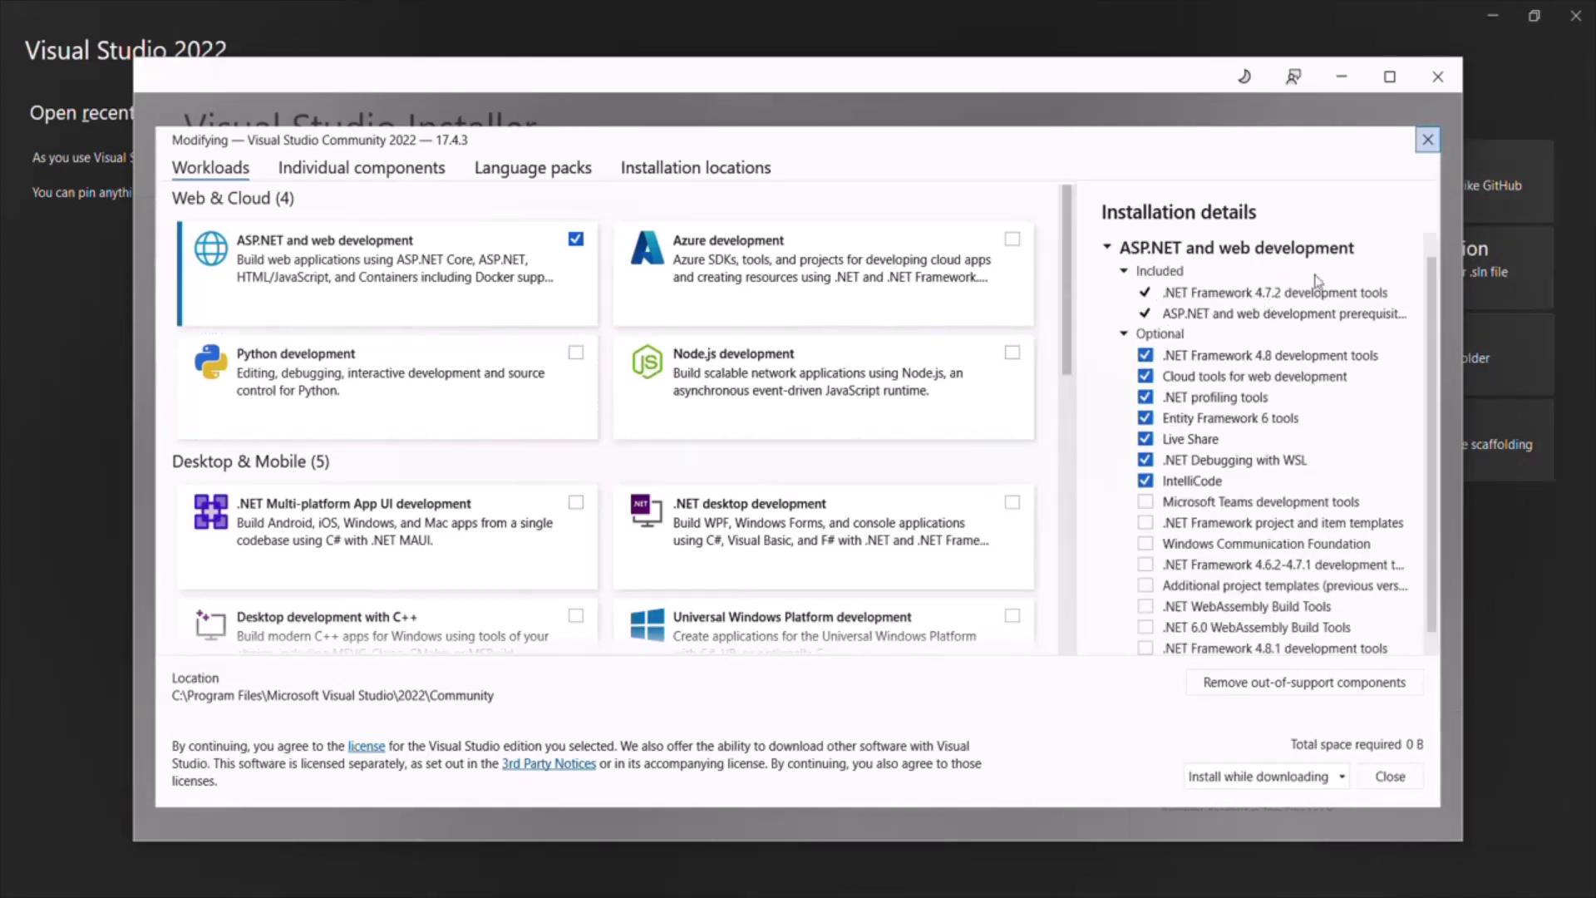
# Close the Modifying dialog without changes, then exit the Visual Studio Installer.
pyautogui.click(1427, 143)
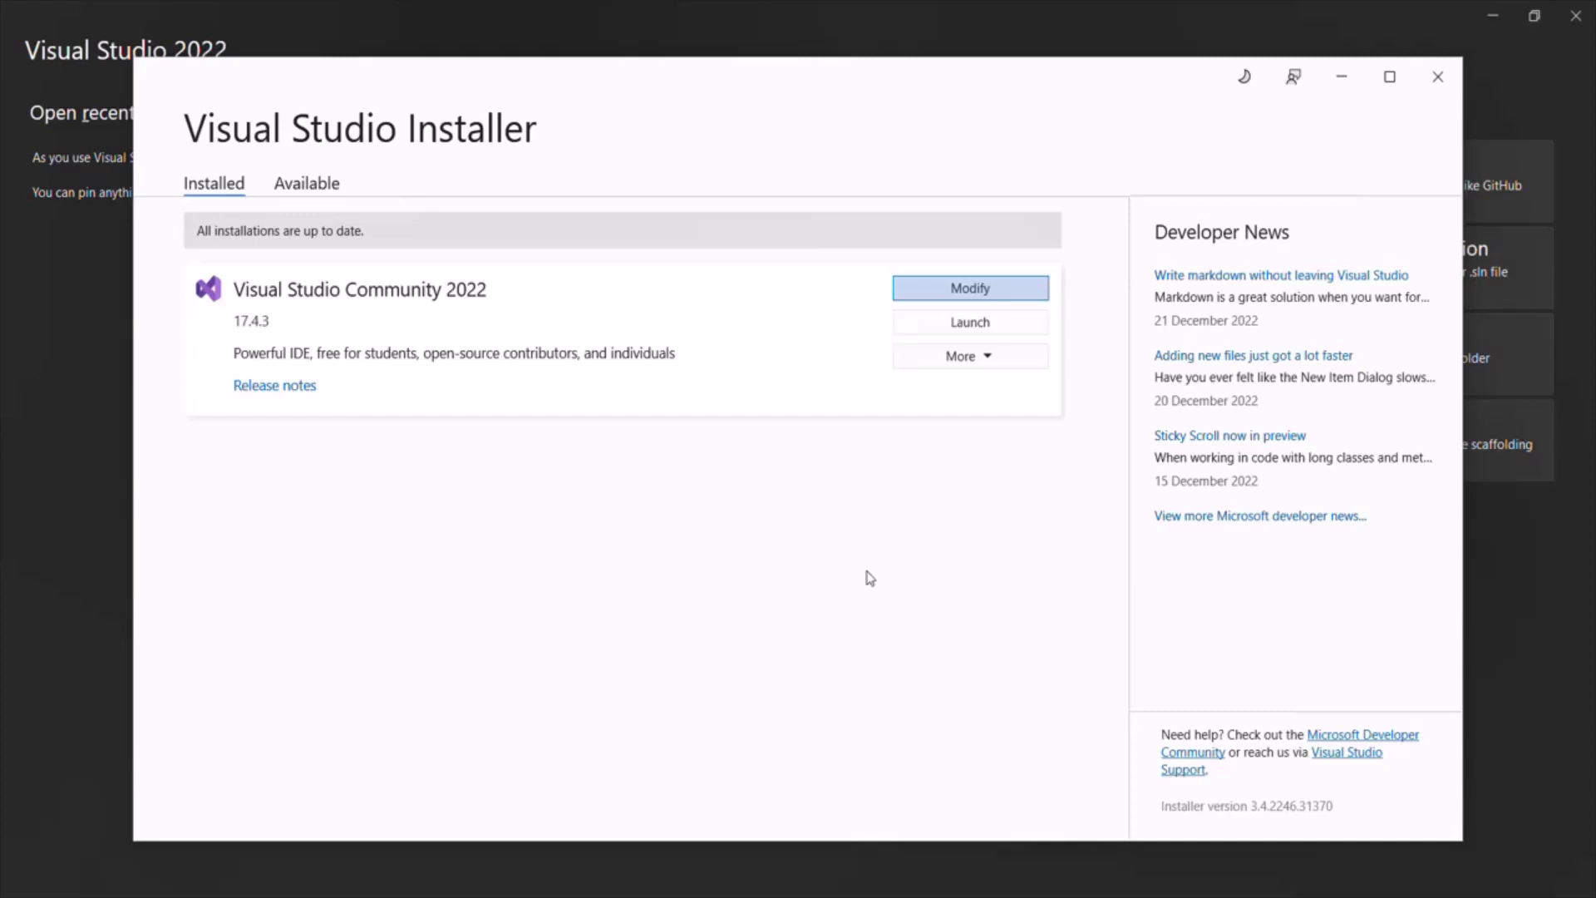
pyautogui.click(1437, 77)
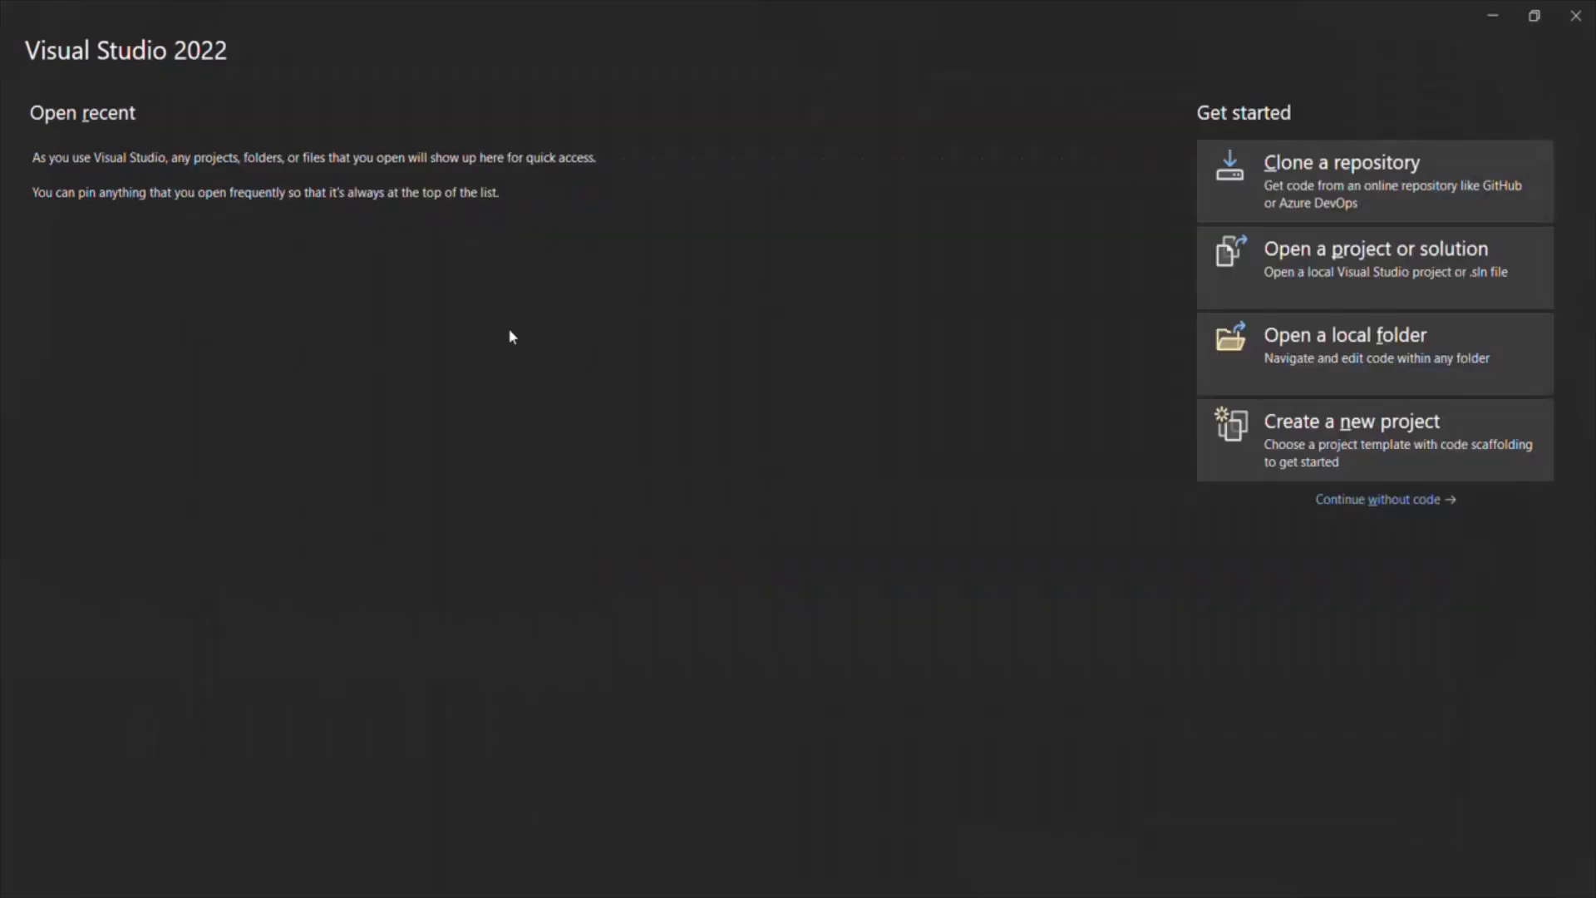